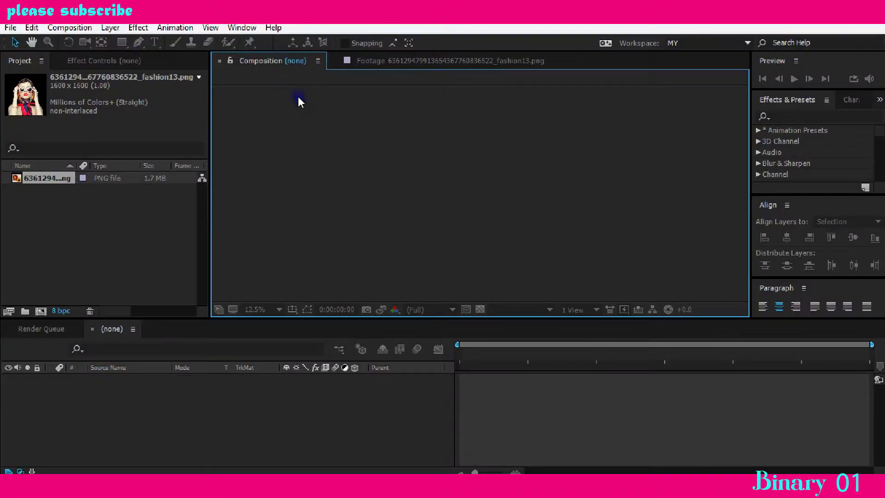
Open the Composition menu to start a new composition for the fashion photo.
left_click(95, 28)
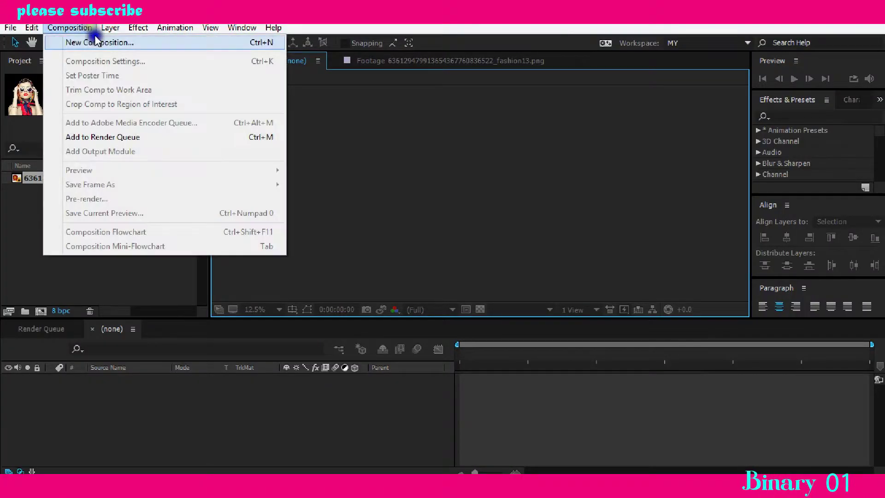
Create Comp 1 at the default HDTV 1080 size of 1920×1080 and fit it in the viewer.
left_click(109, 42)
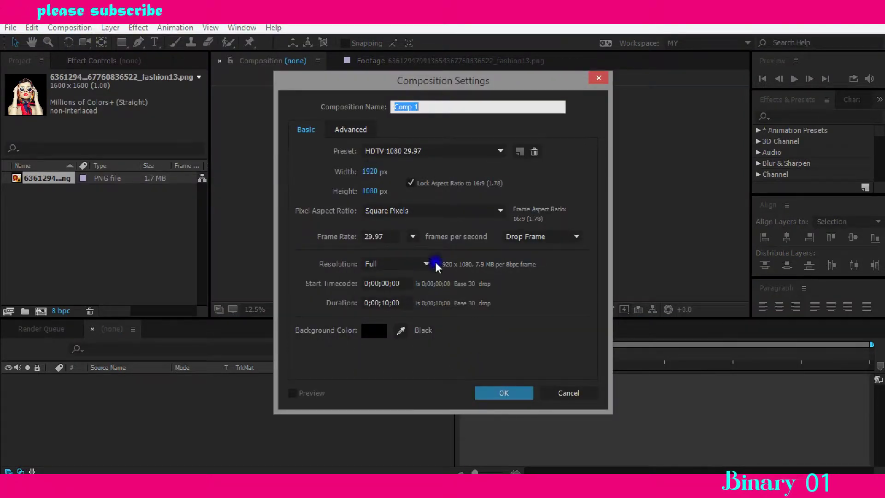
left_click(503, 393)
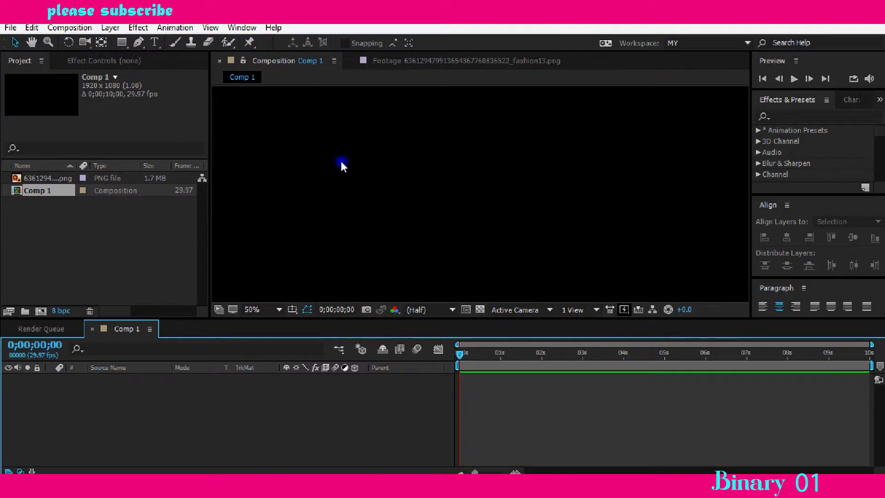
key("comma")
key("comma")
key("period")
key("period")
Add a full-frame white solid layer, White Solid 1, and lock it as the background.
right_click(223, 428)
mouse_move(280, 312)
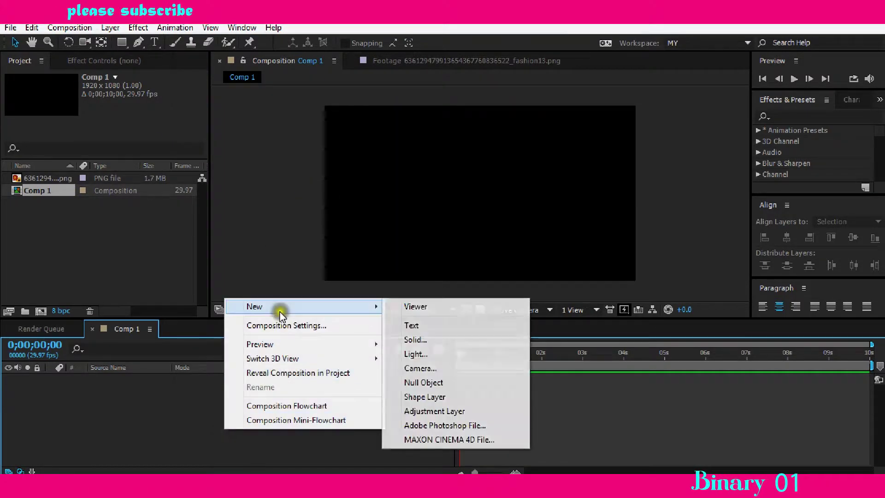
left_click(412, 339)
left_click(477, 364)
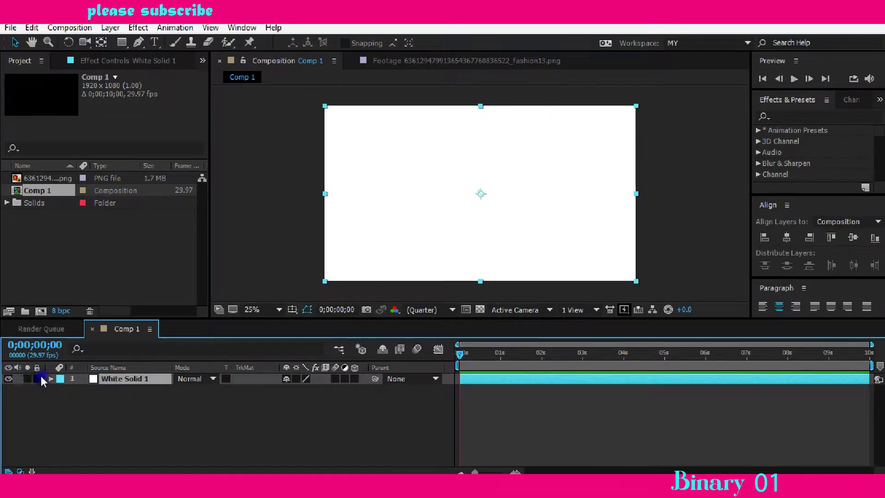
left_click(37, 379)
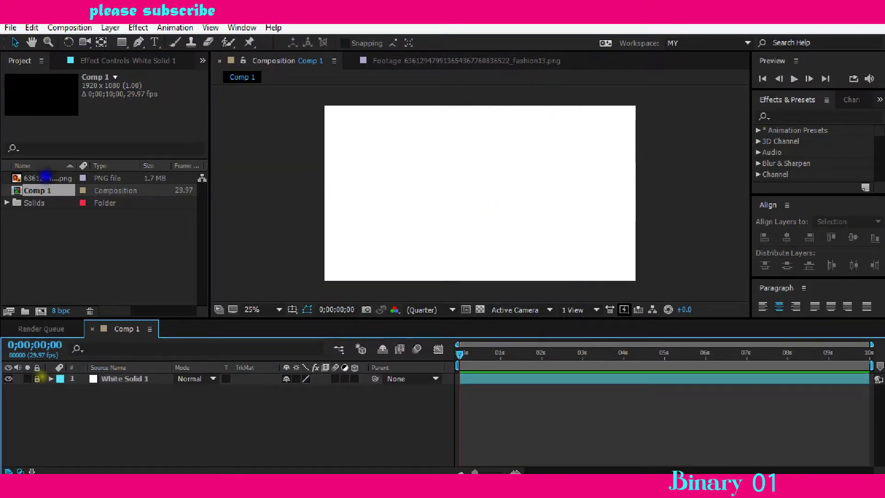
left_click(65, 239)
left_click(47, 178)
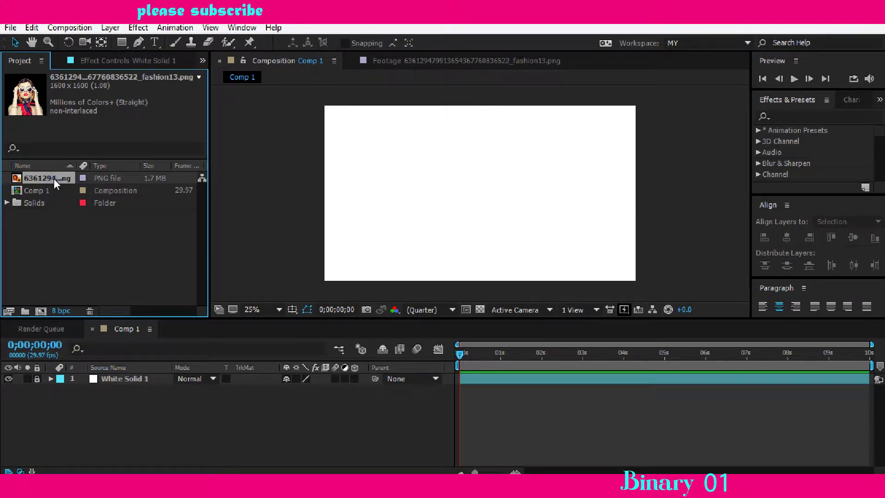
Place the fashion PNG above the white solid, scale it to 45%, and shift it left.
left_click_drag(52, 178, 120, 374)
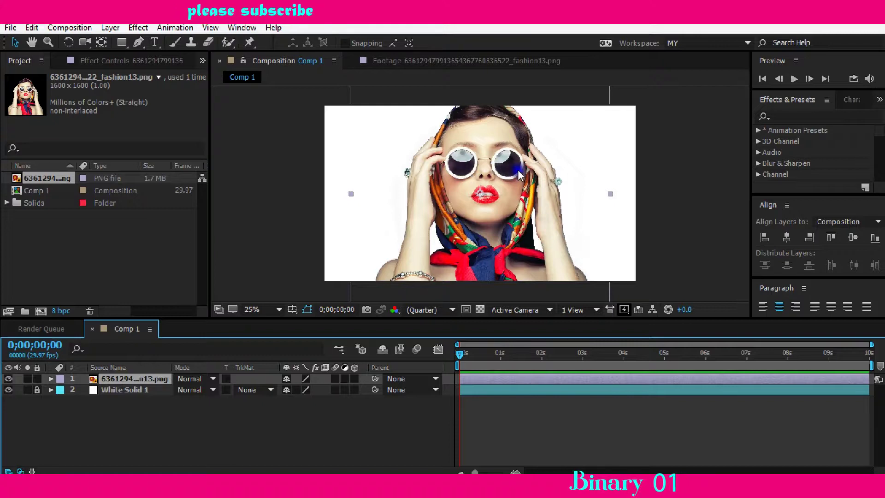
key("s")
type("45")
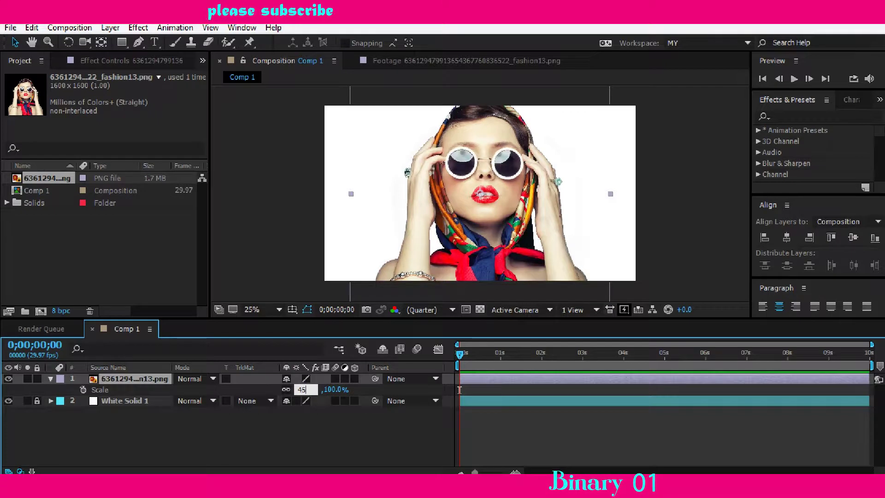
key("Return")
mouse_move(494, 235)
left_mouse_down()
mouse_move(411, 247)
mouse_move(409, 237)
left_mouse_up()
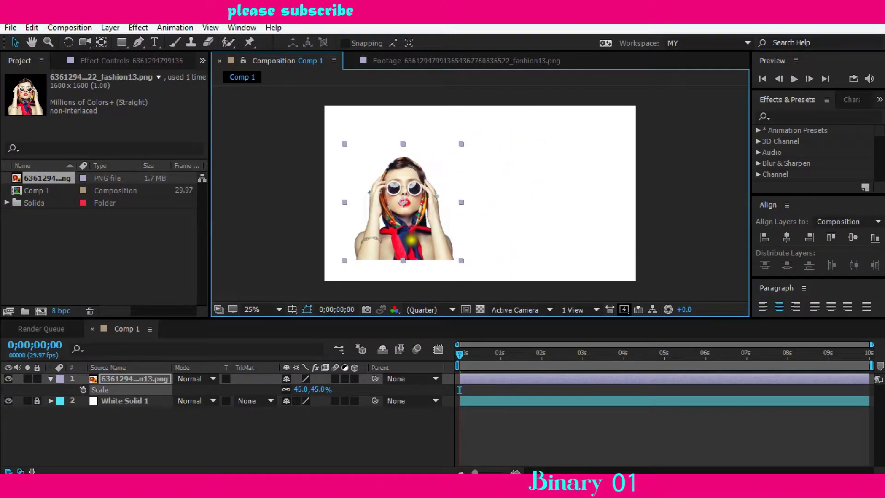
left_click(326, 433)
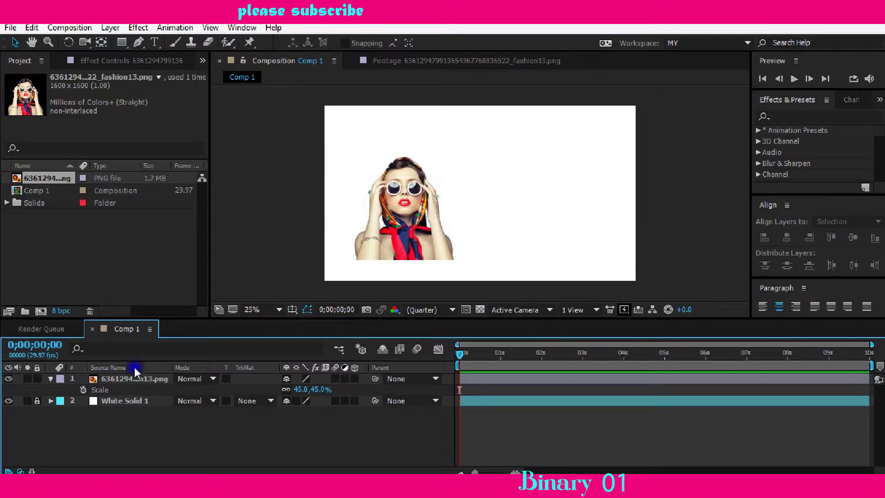
left_click(48, 380)
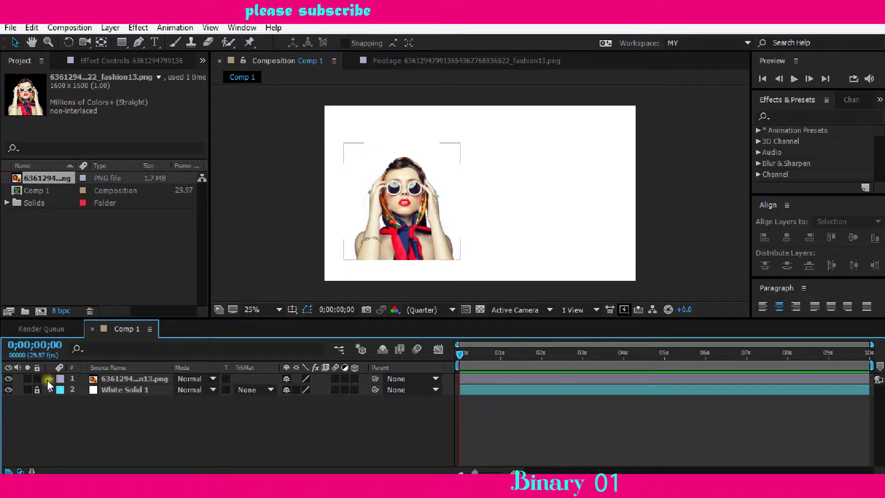
left_click(118, 377)
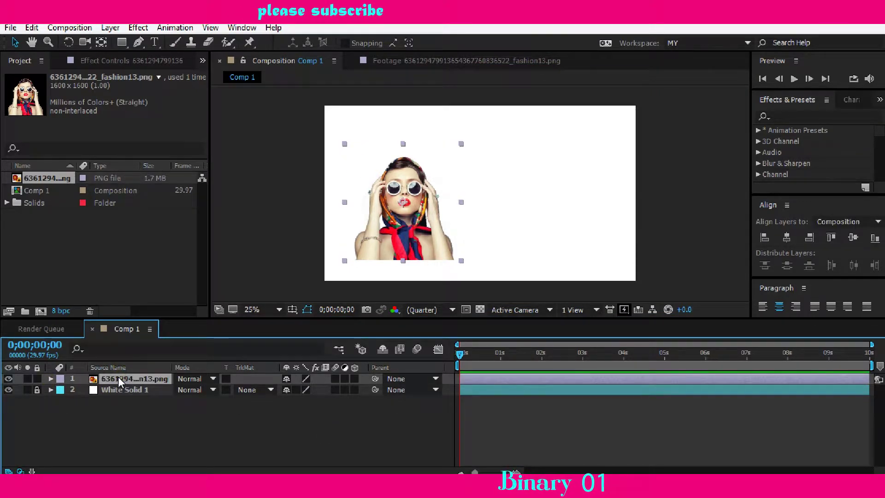
key("p")
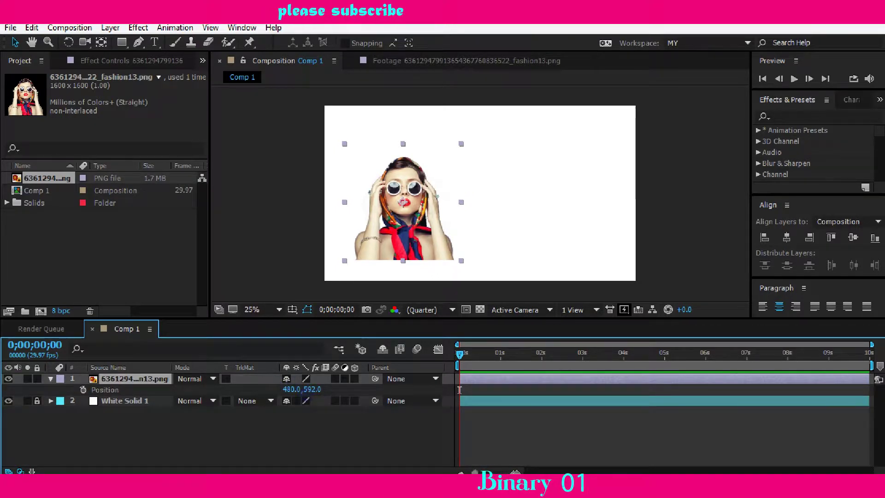
Add a wiggle(2,7) expression to the photo layer's Position.
left_click(84, 391, "alt")
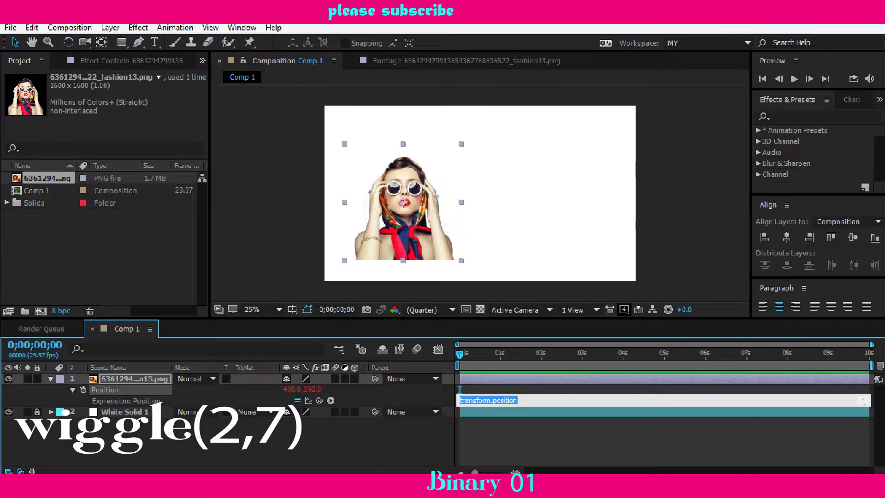
type("wiggle(")
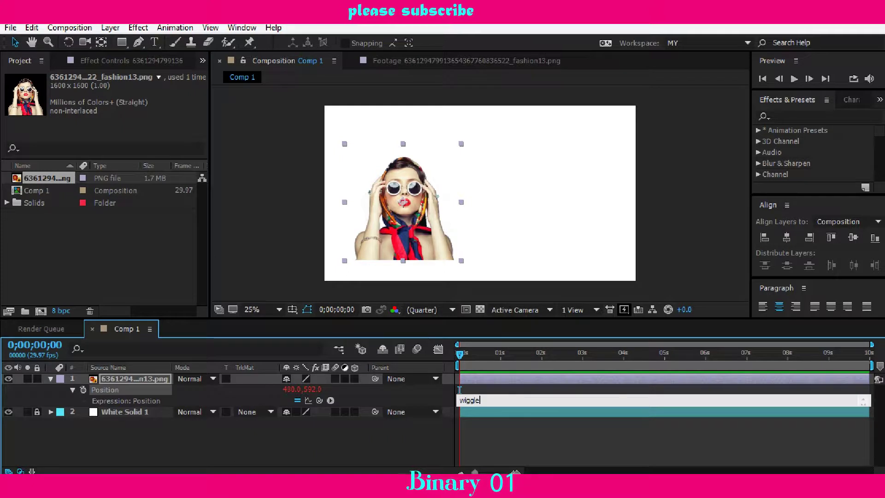
type("2,7")
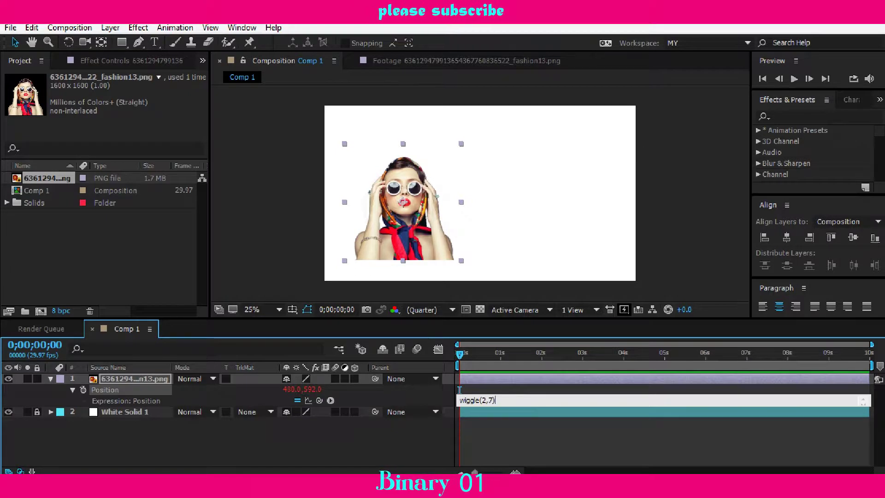
left_click(480, 438)
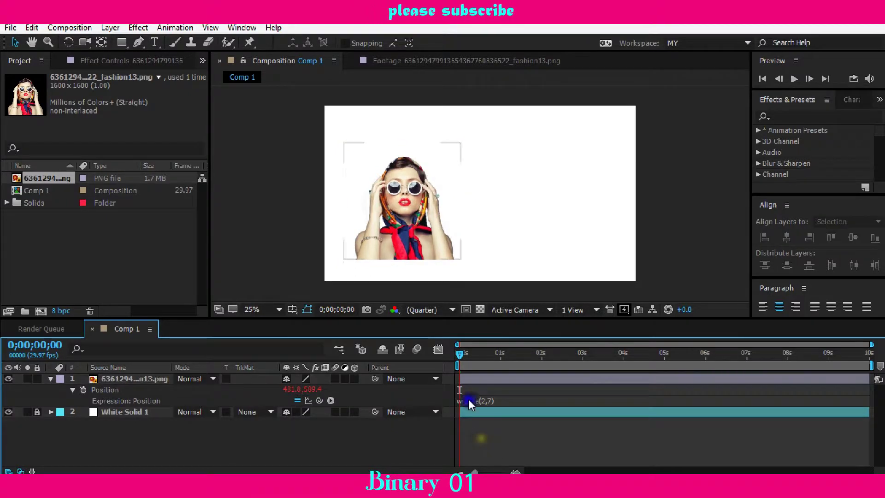
left_click(464, 374)
left_click(203, 331)
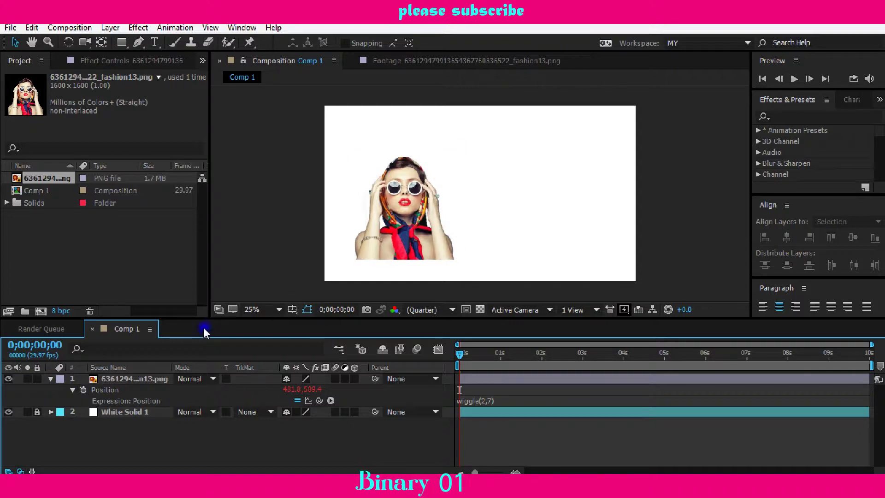
left_click(51, 378)
Preview the jittering photo, then return the playhead to the start.
left_click(451, 152)
left_click(794, 79)
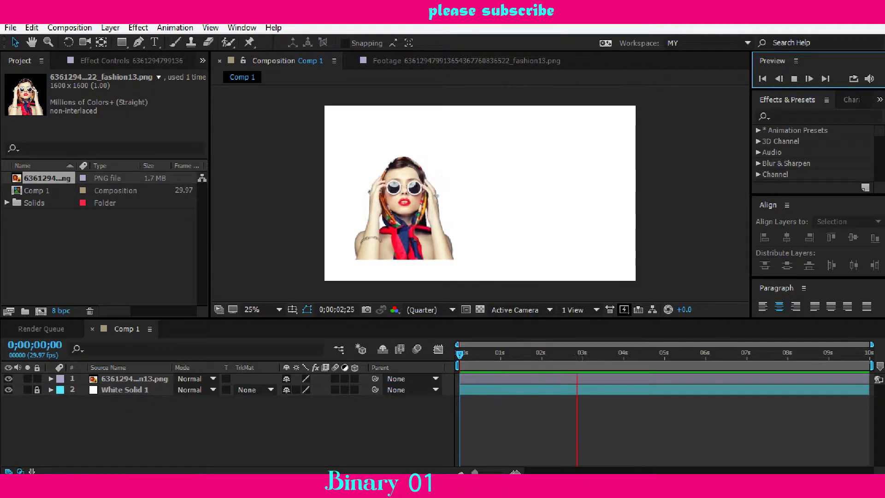
left_click(794, 82)
left_click_drag(613, 362, 438, 363)
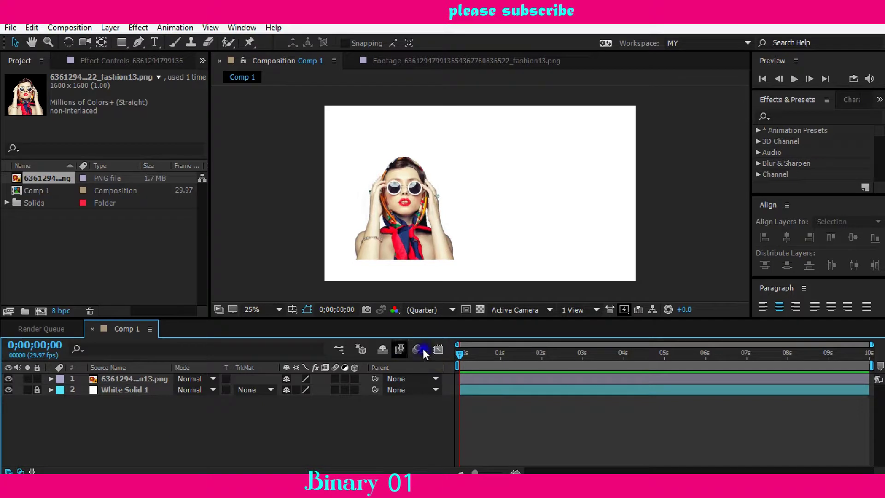
Make the photo a 3D layer and duplicate it with Ctrl+D.
left_click(279, 379)
left_click(354, 378)
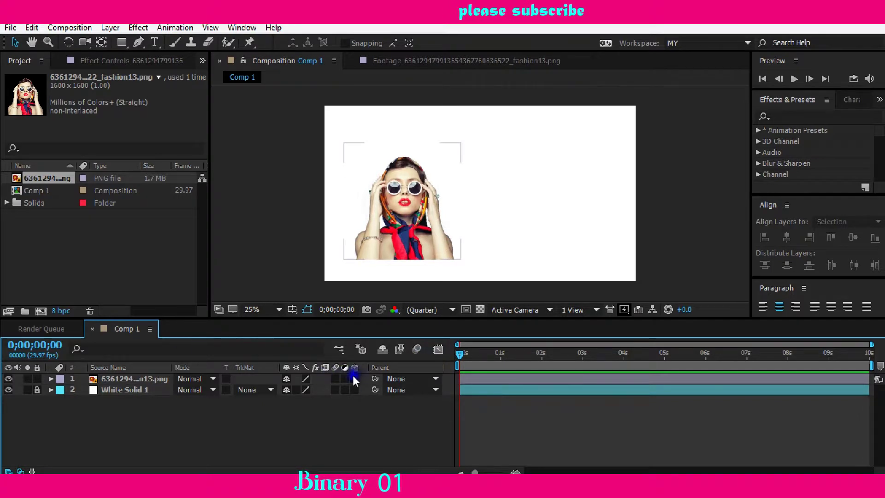
left_click(137, 378)
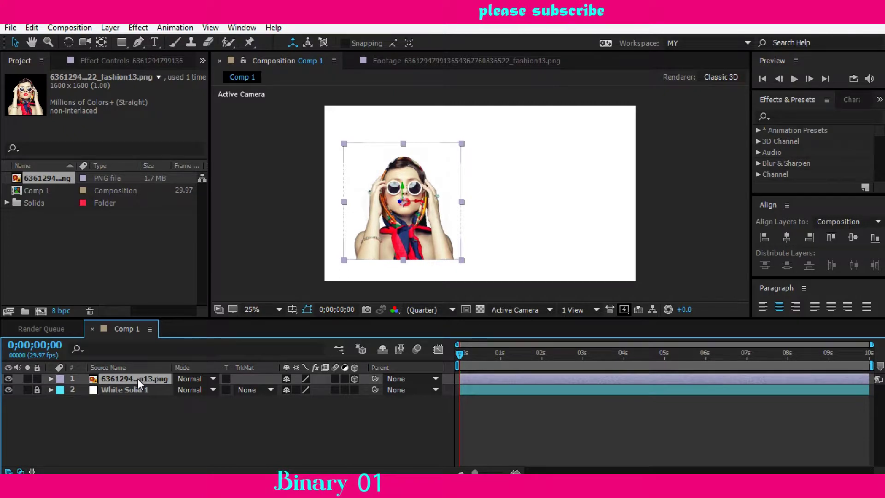
key("ctrl+d")
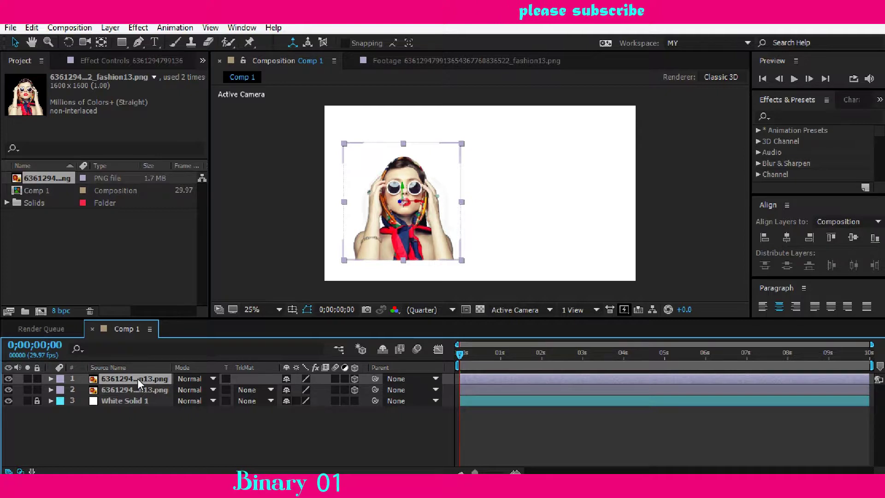
key("ctrl+space")
Apply a Fill effect with a salmon red colour to the top photo layer.
type("fi")
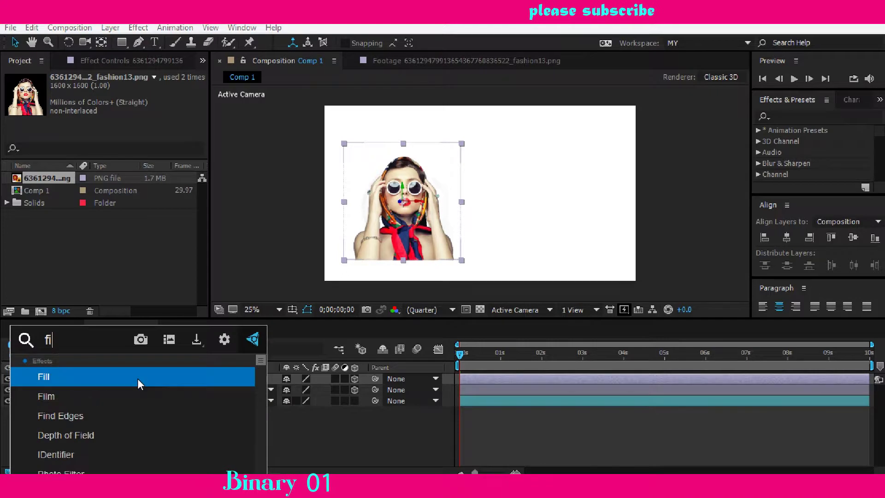
type("ll")
key("Return")
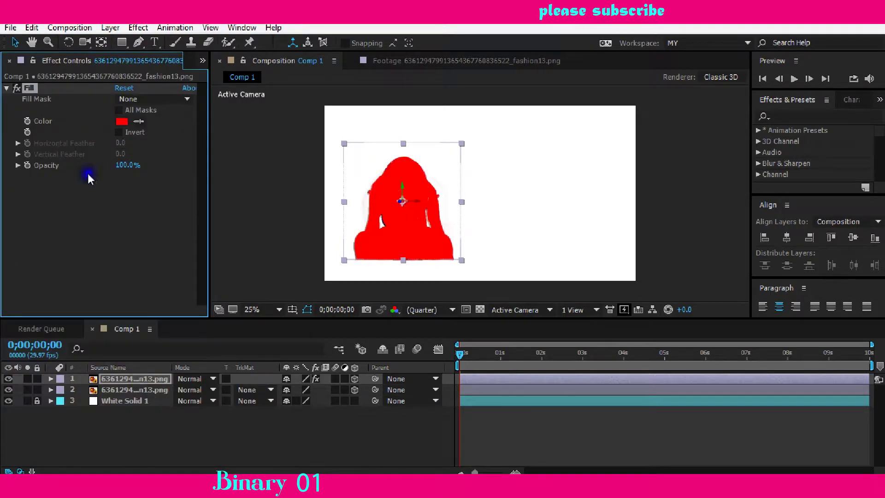
left_click(121, 123)
left_click(598, 236)
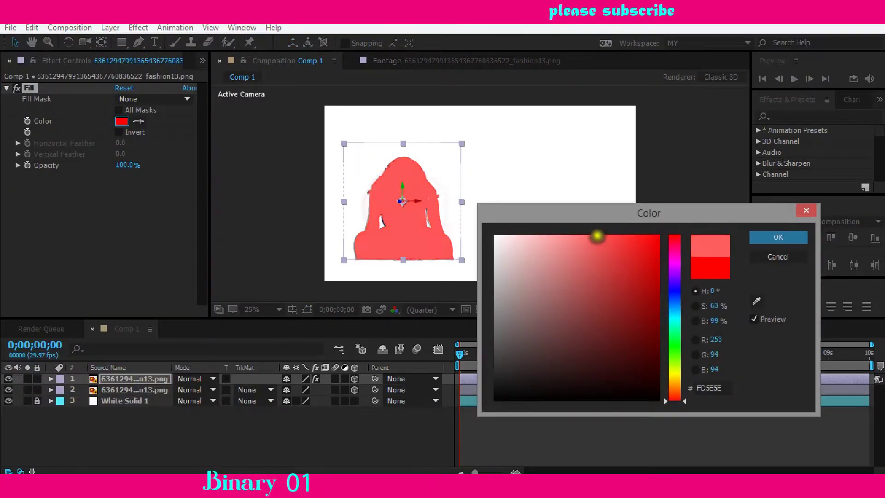
left_click(764, 235)
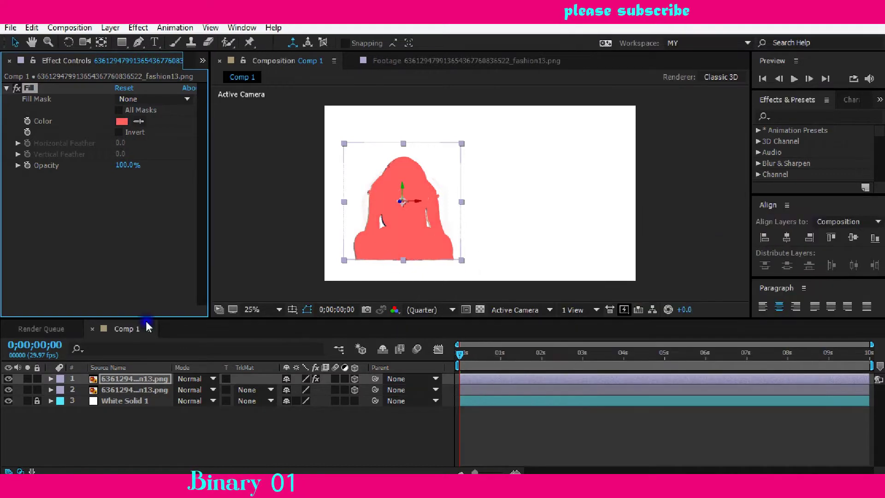
Move the red silhouette layer below the photo and duplicate it.
left_click(110, 390)
left_click(110, 382)
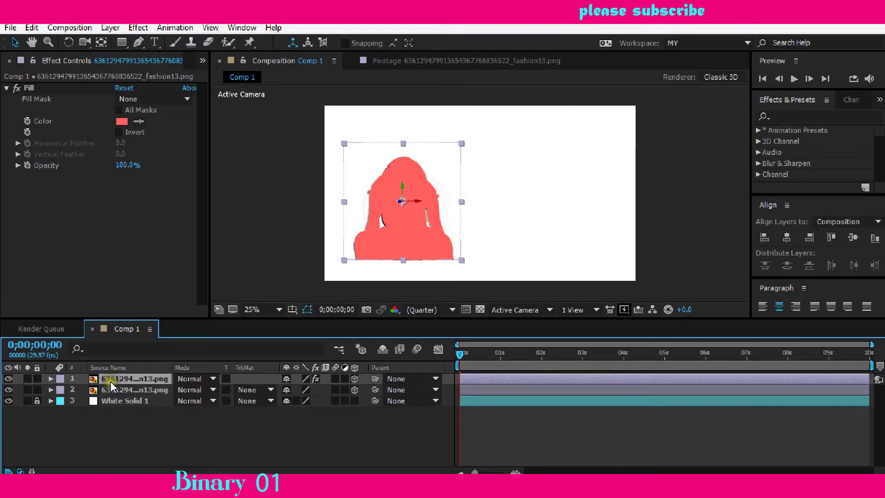
left_click(116, 392)
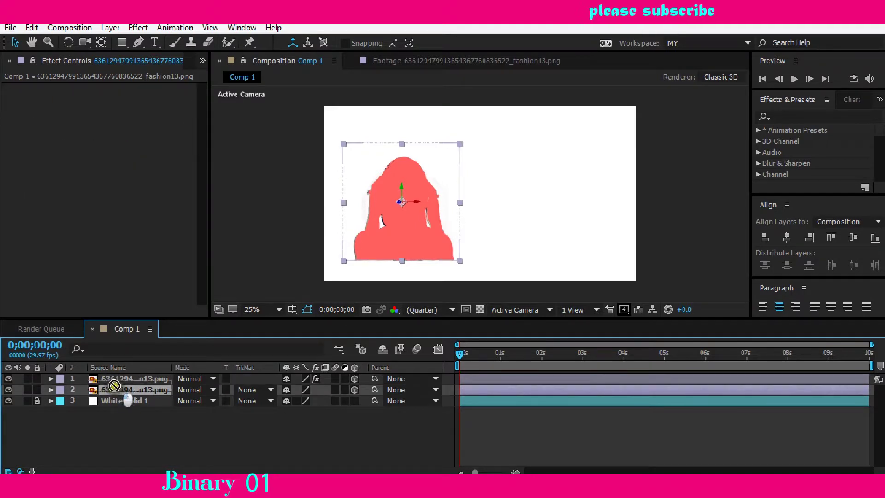
left_click(116, 380, "ctrl")
left_click_drag(116, 381, 116, 396)
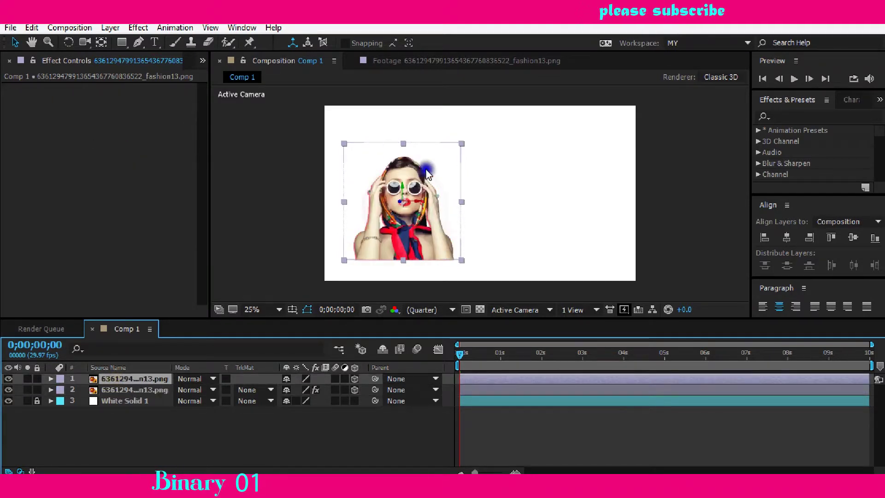
left_click(106, 390)
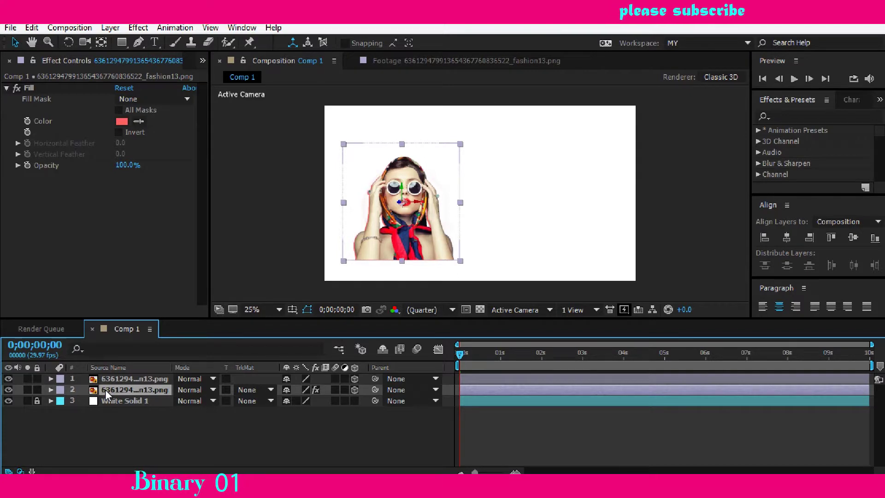
key("ctrl+d")
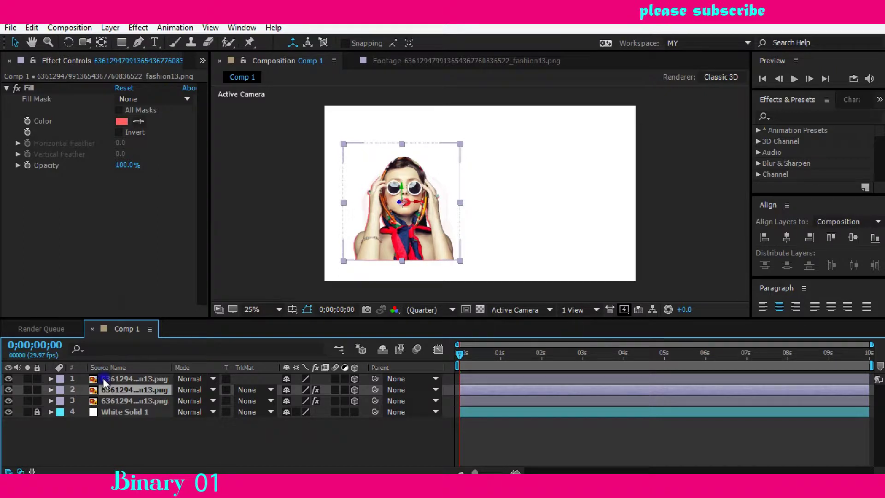
Change the duplicated silhouette's fill colour to cyan.
left_click(8, 379)
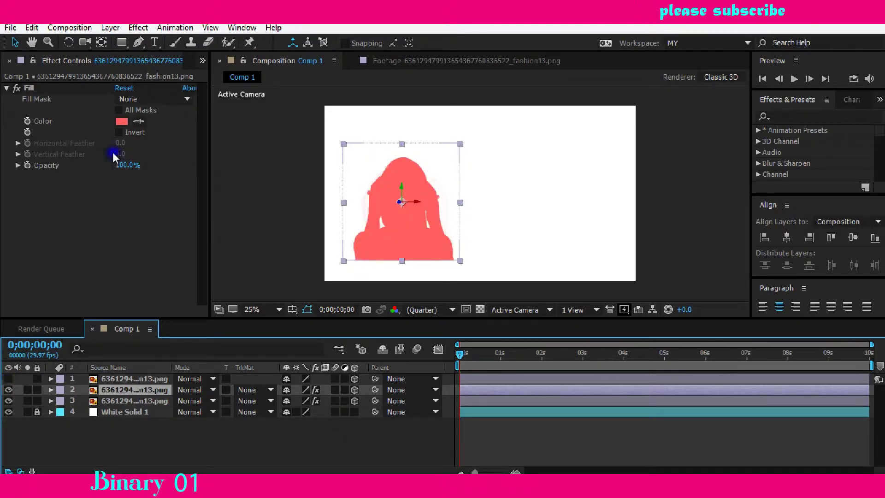
left_click(122, 122)
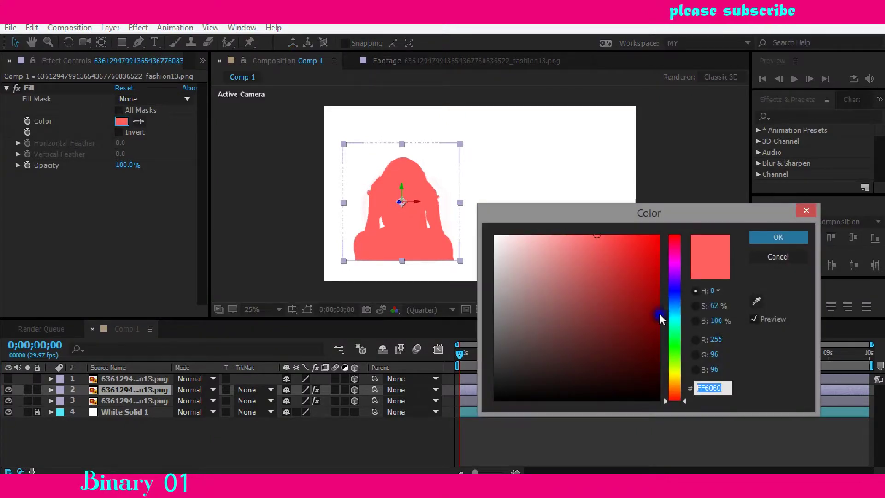
left_click(674, 321)
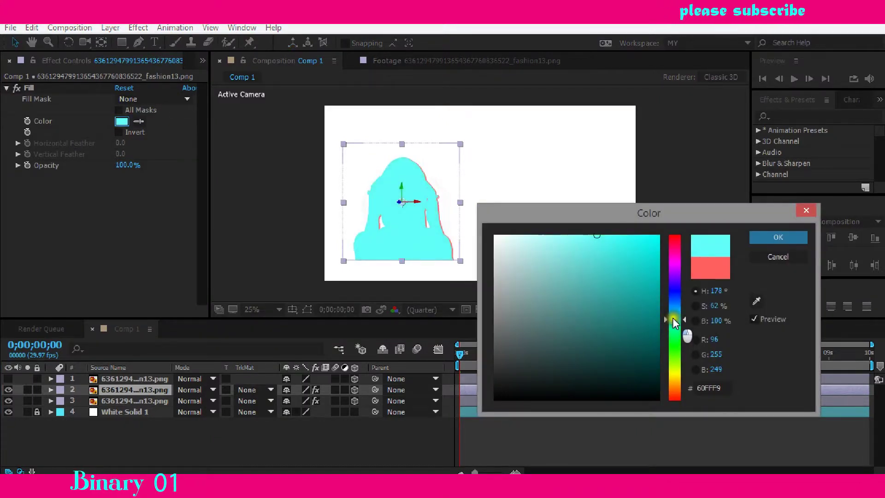
left_click(757, 237)
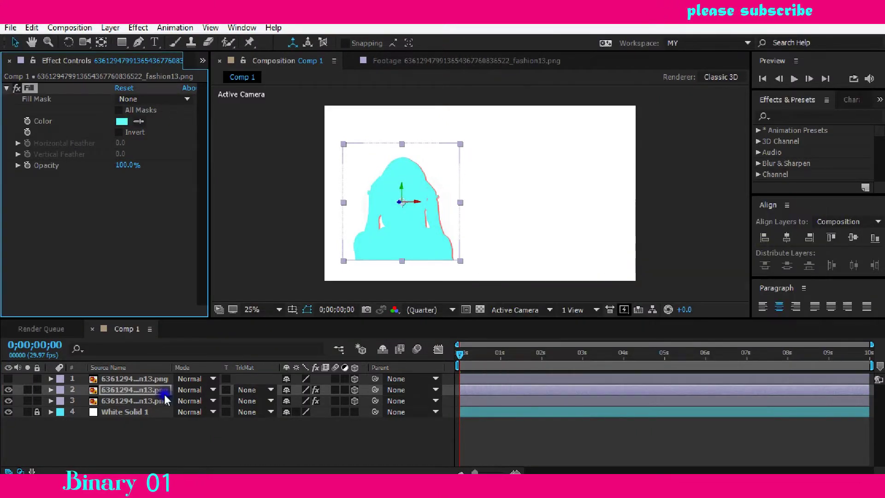
Duplicate the cyan silhouette, make the copy orange, and show the photo again.
left_click(117, 389)
key("ctrl+d")
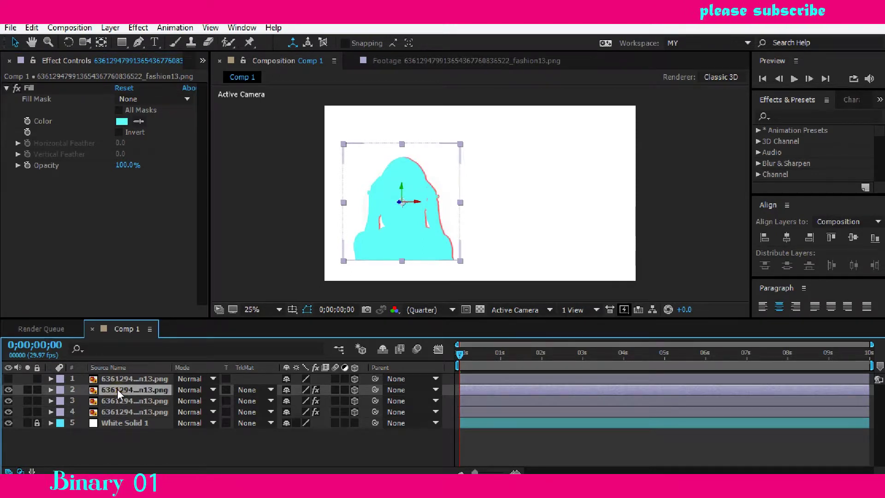
left_click(117, 123)
left_click_drag(670, 277, 674, 384)
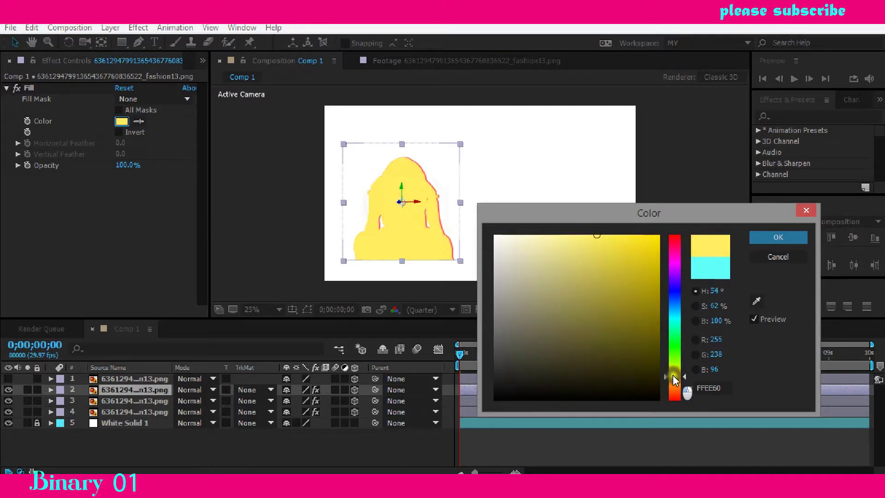
left_click(765, 236)
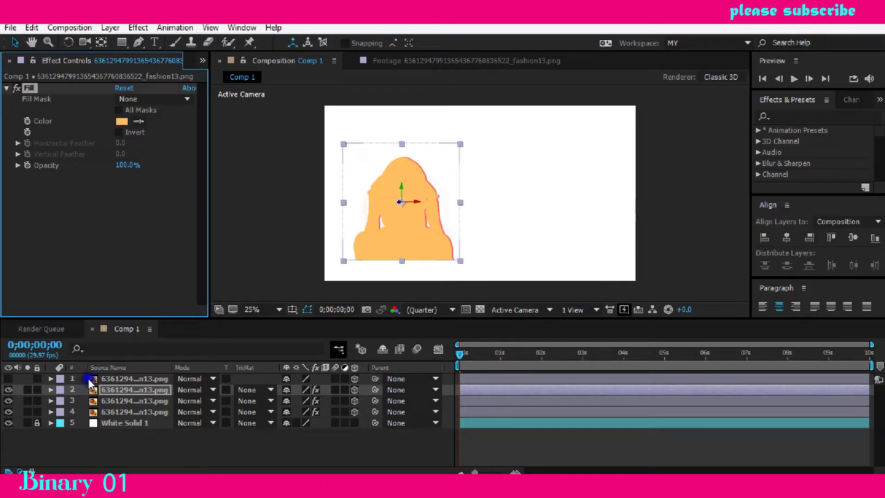
left_click(8, 379)
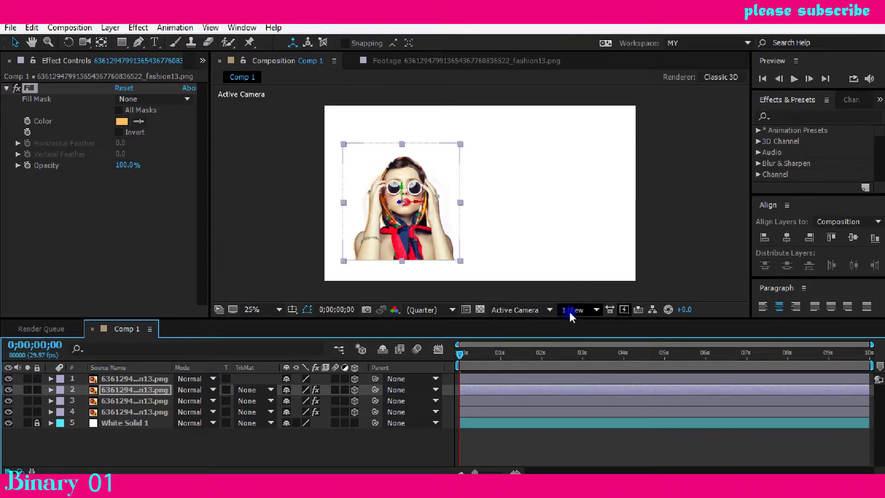
Set the viewer layout to 2 Views - Horizontal, with Top and Active Camera views.
left_click(517, 311)
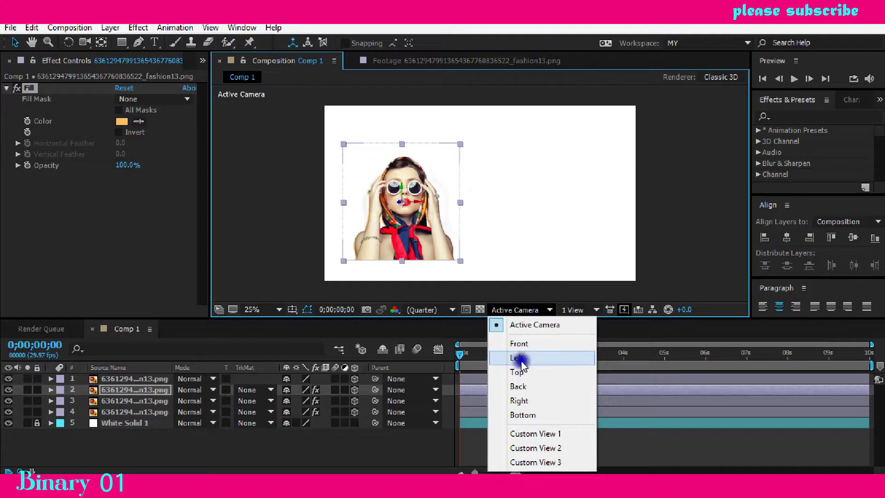
left_click(567, 309)
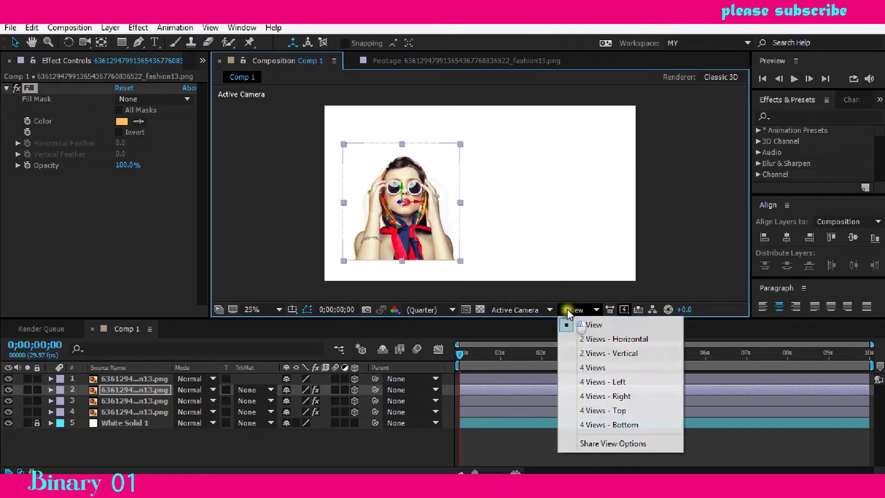
left_click(596, 340)
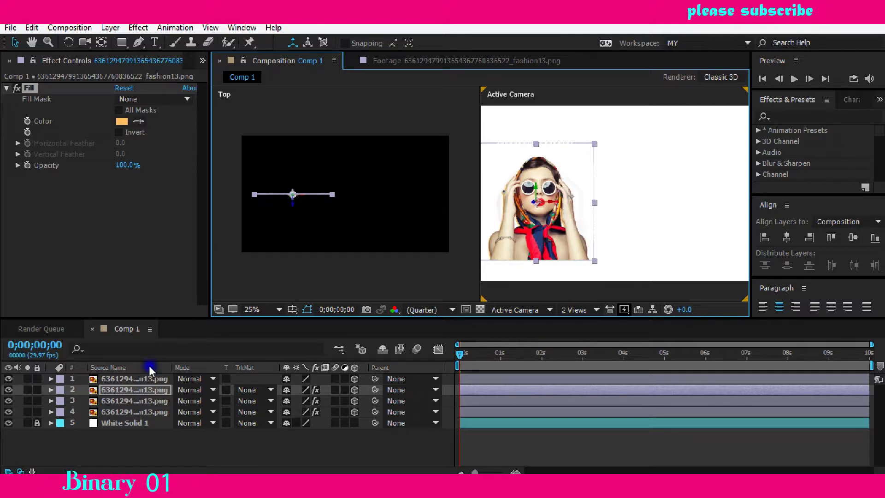
left_click(144, 438)
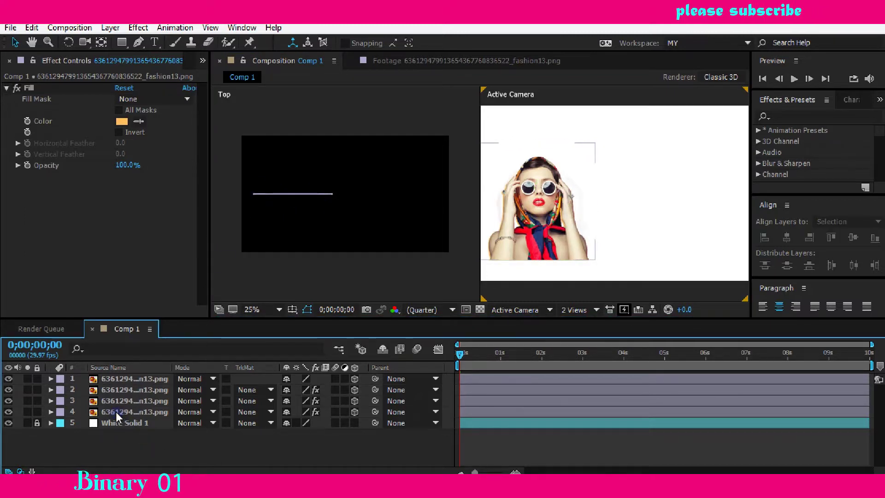
In the Top view, push the red silhouette (layer 4) back along Z and shift it sideways.
left_click(116, 411)
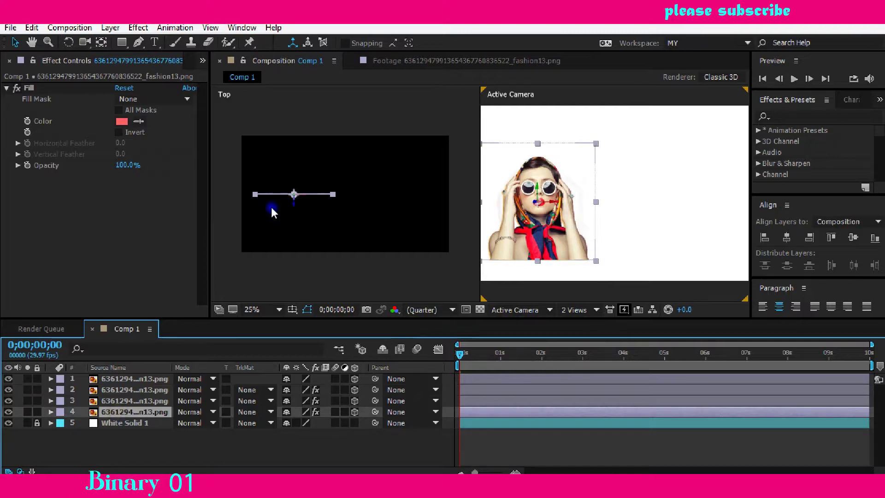
scroll(281, 214, "up", 1)
scroll(253, 218, "down", 1)
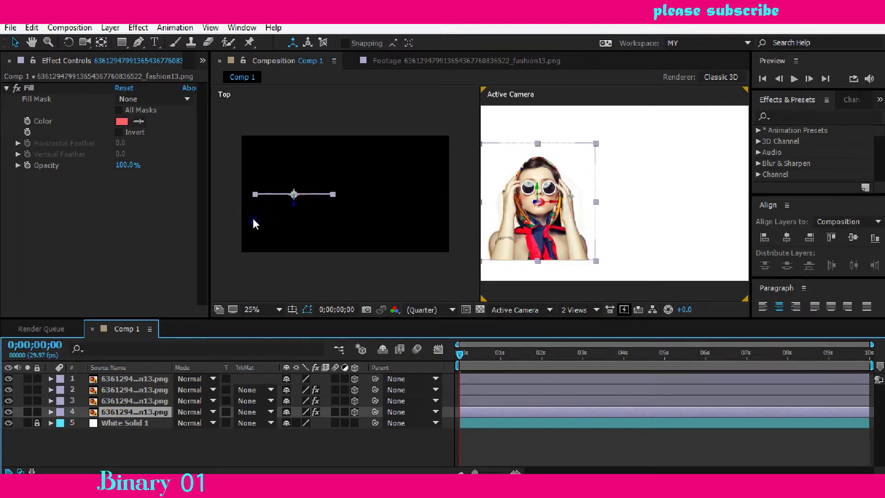
scroll(260, 219, "down", 1)
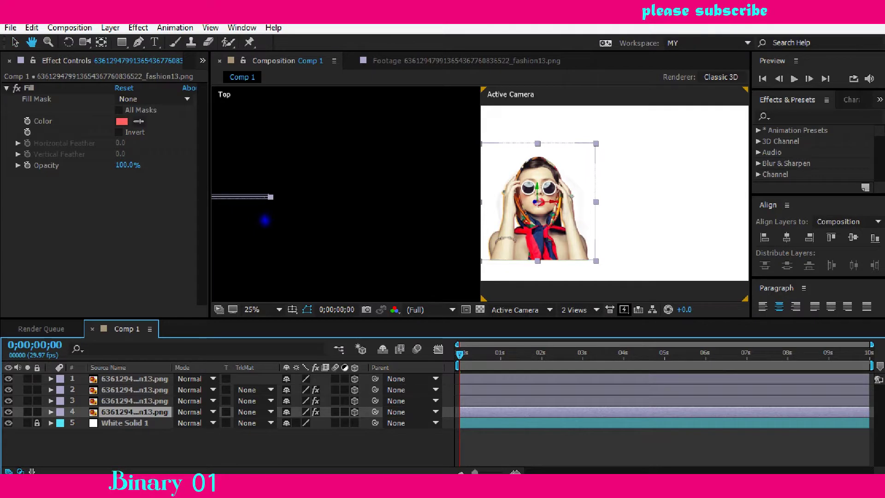
scroll(261, 220, "up", 4)
left_click_drag(287, 253, 411, 215)
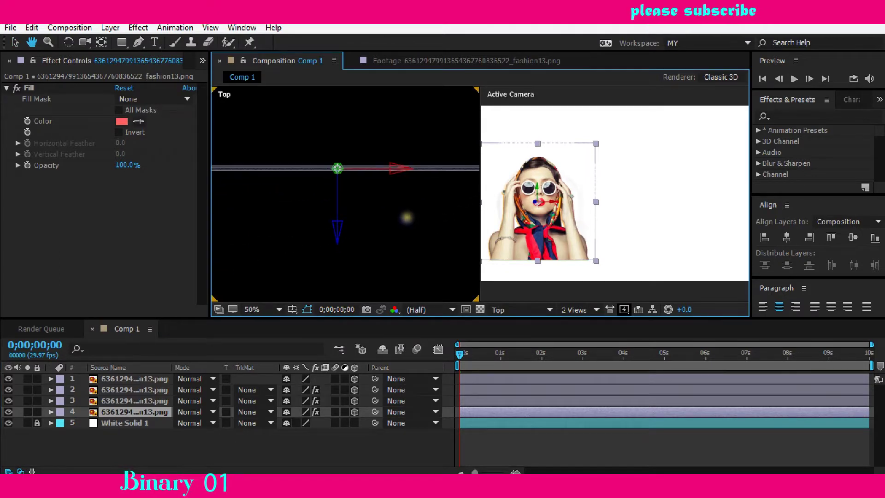
scroll(404, 217, "down", 2)
key("v")
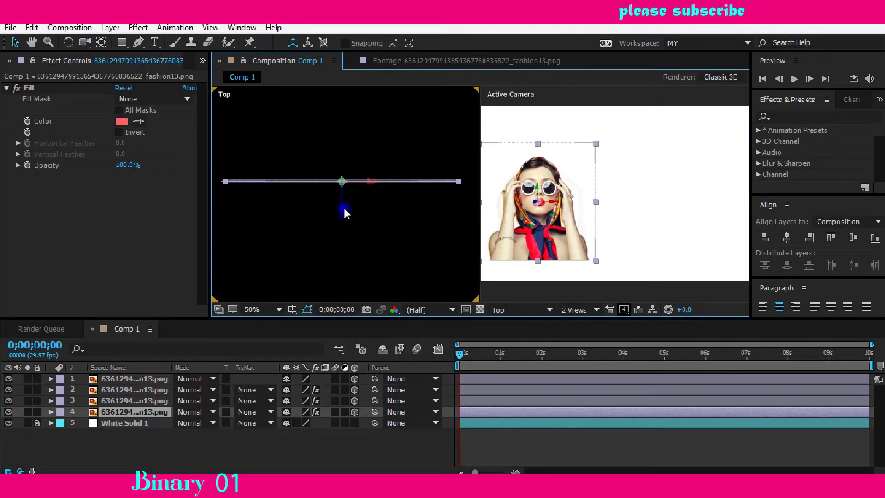
mouse_move(342, 182)
left_mouse_down()
mouse_move(341, 138)
mouse_move(362, 137)
mouse_move(330, 135)
left_mouse_up()
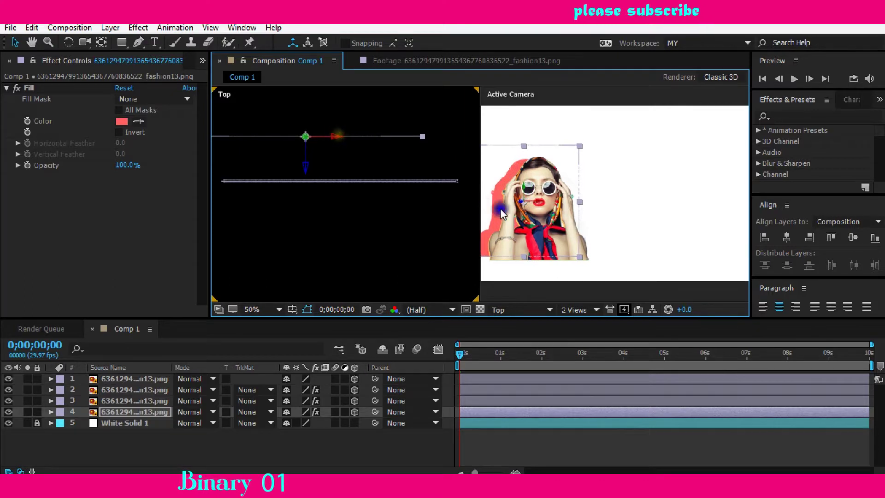
left_click_drag(338, 133, 348, 136)
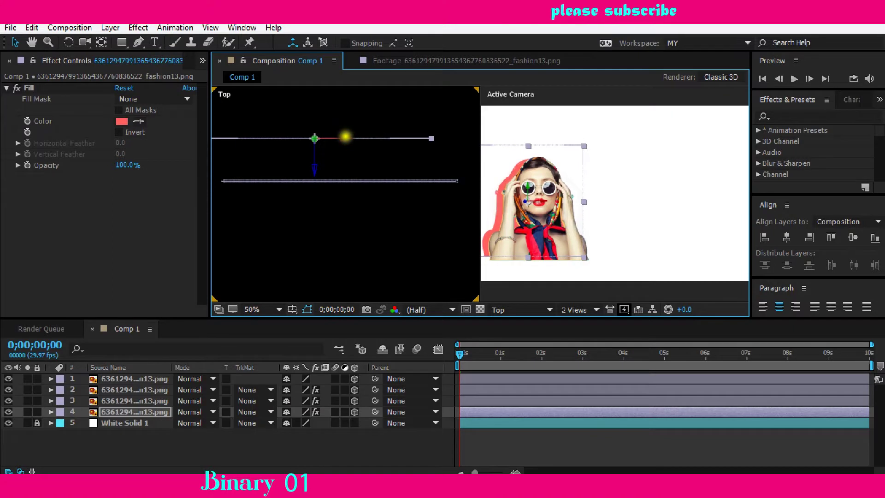
Move the cyan silhouette (layer 3) back in depth and shift it left along X.
left_click(113, 400)
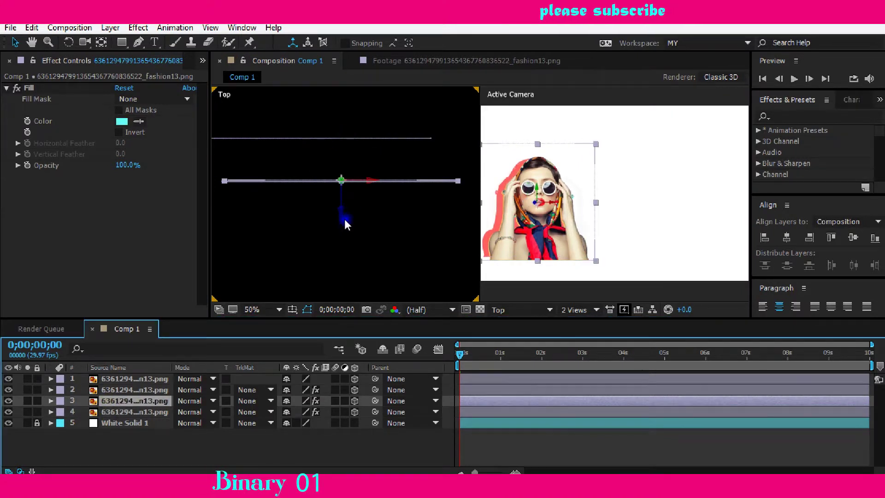
left_click_drag(341, 181, 341, 158)
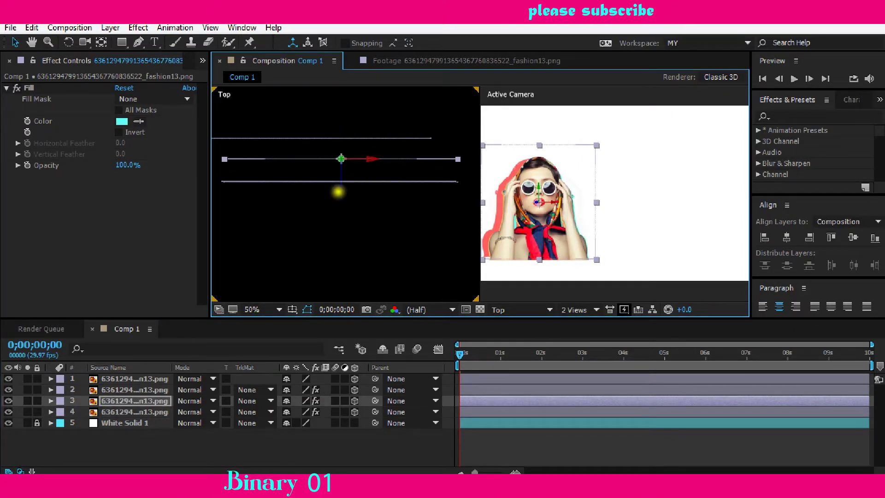
left_click(354, 157)
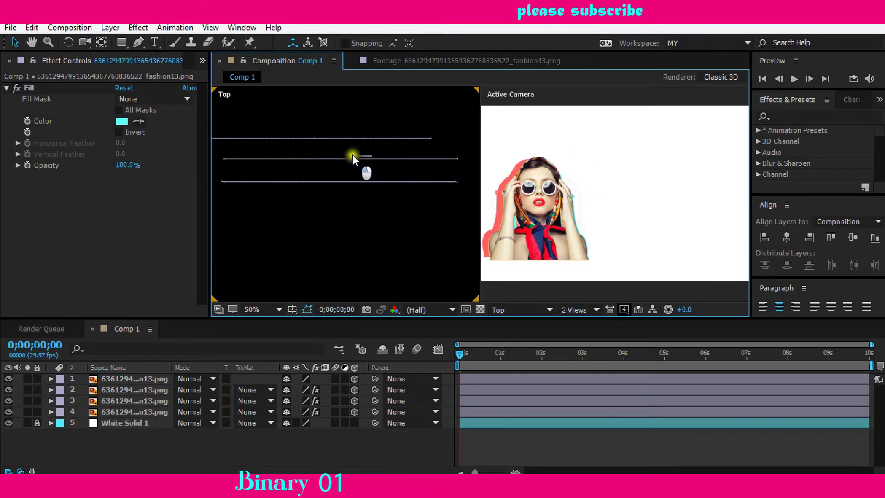
left_click(126, 401)
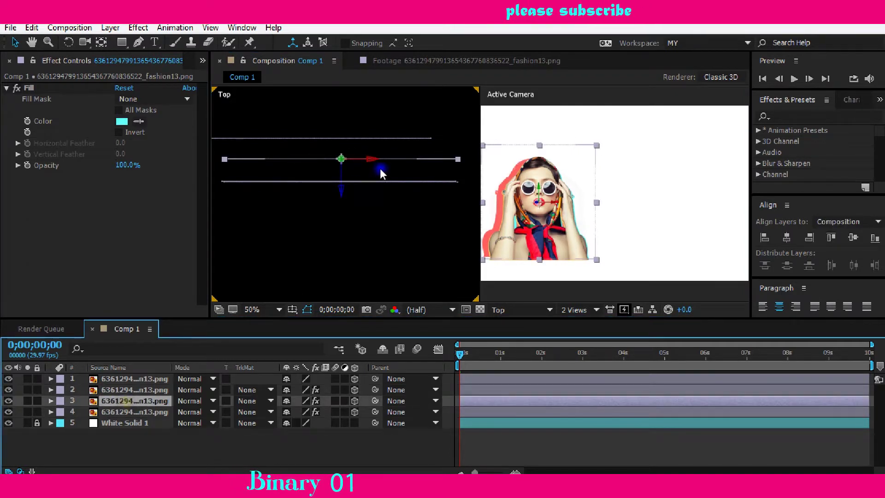
left_click_drag(339, 189, 340, 185)
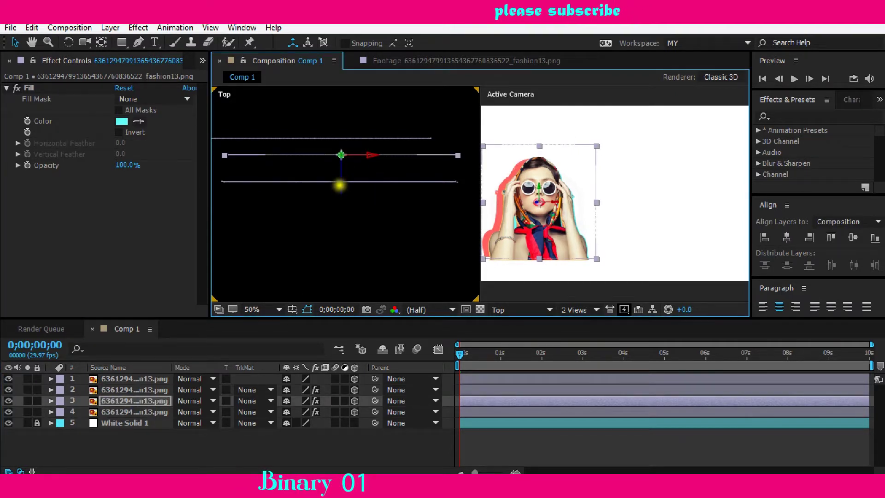
left_click(364, 155)
left_click(360, 154)
left_click(136, 401)
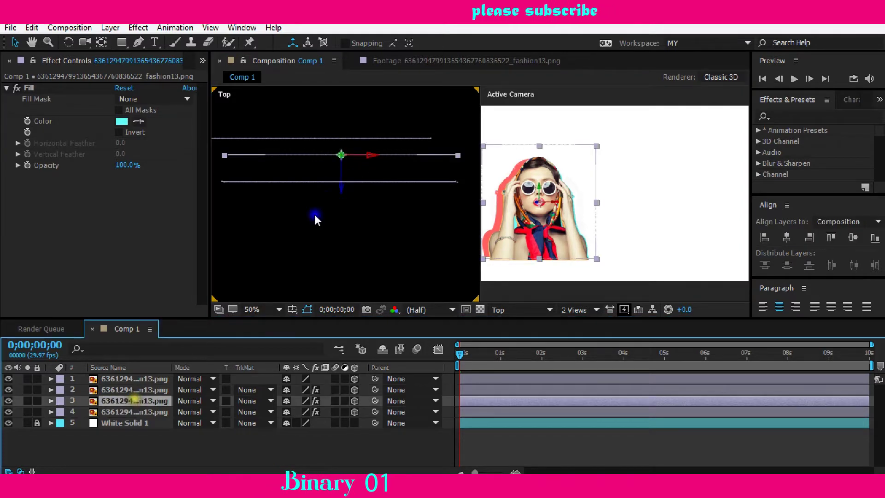
left_click_drag(371, 154, 356, 155)
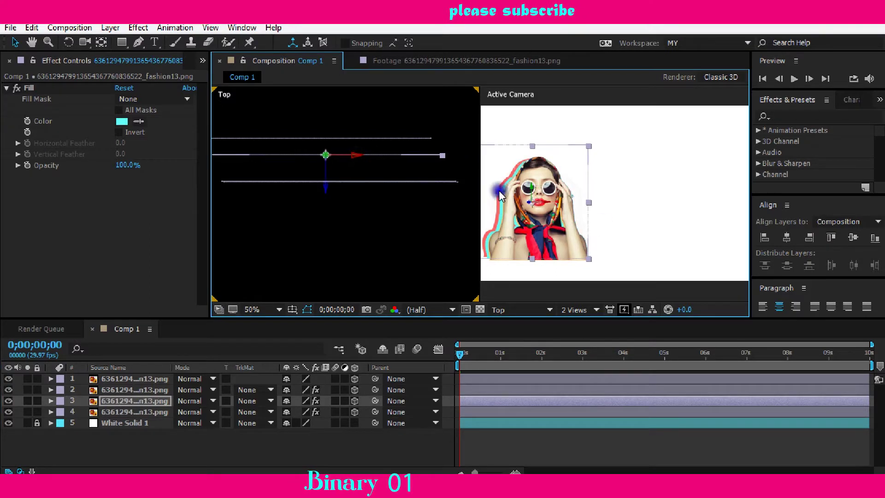
Move the orange silhouette (layer 2) to its own depth and nudge it slightly right.
left_click(145, 390)
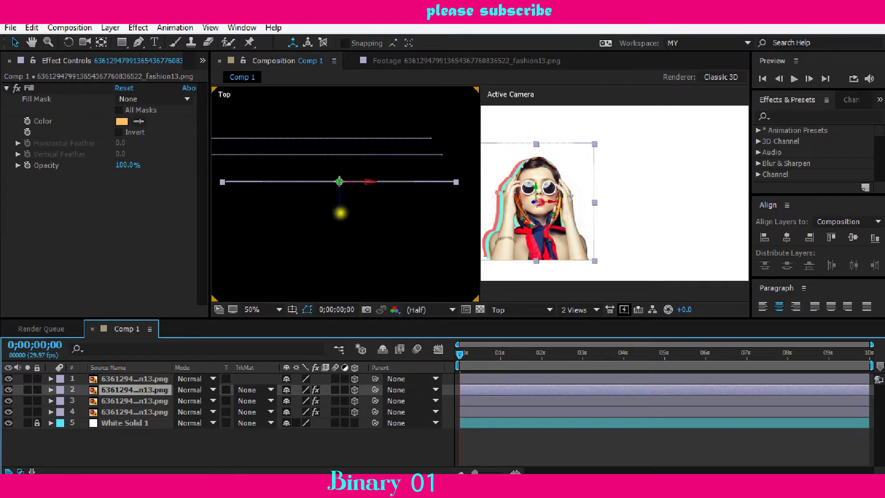
left_click_drag(339, 196, 339, 182)
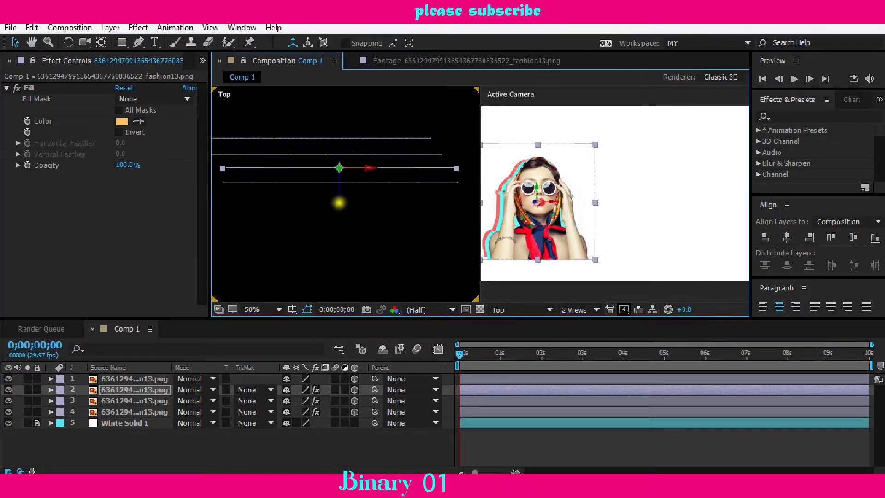
left_click(372, 167)
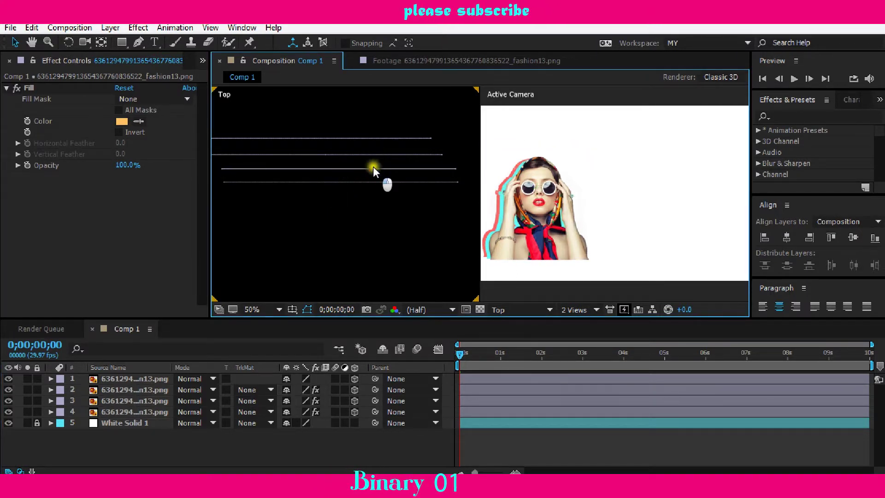
left_click(143, 391)
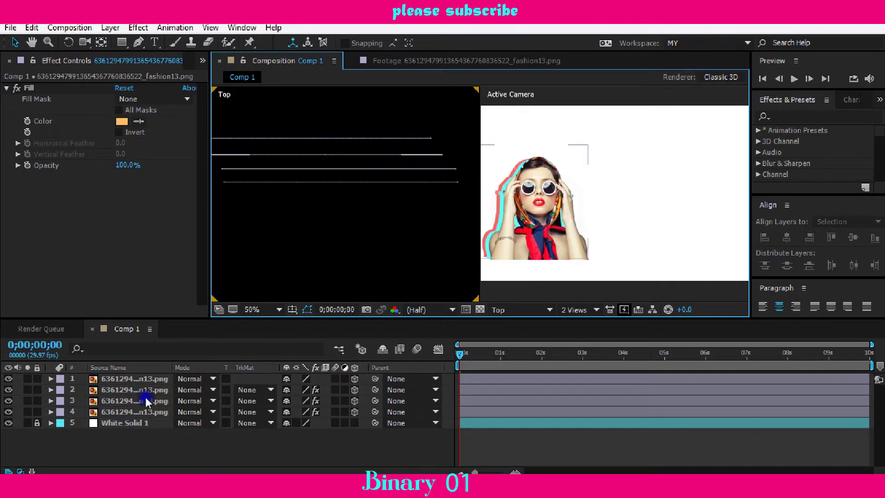
left_click_drag(364, 169, 374, 169)
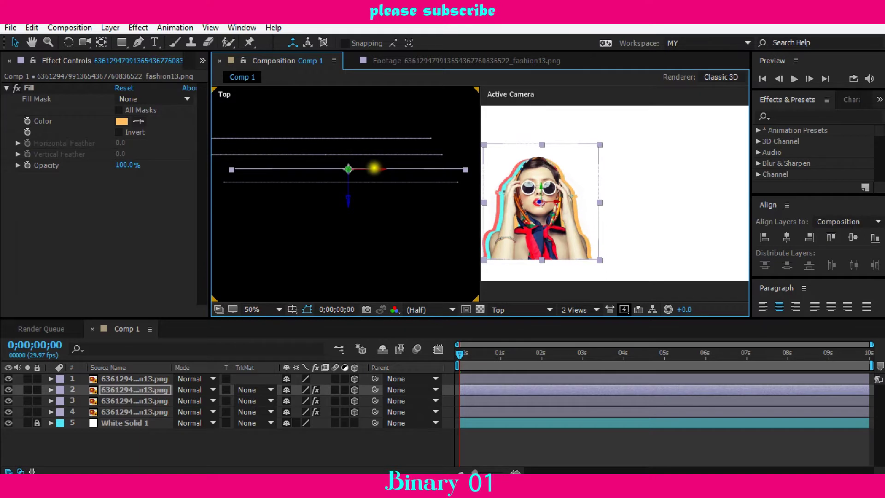
left_click_drag(374, 169, 370, 169)
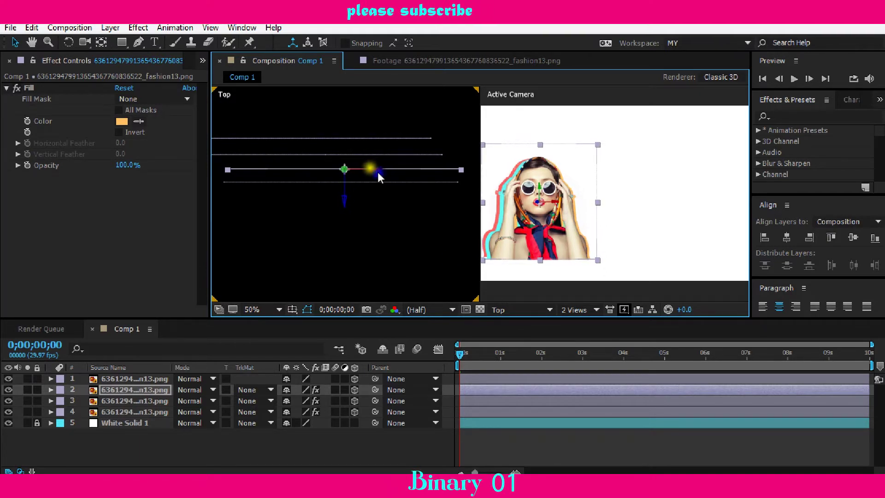
left_click(505, 447)
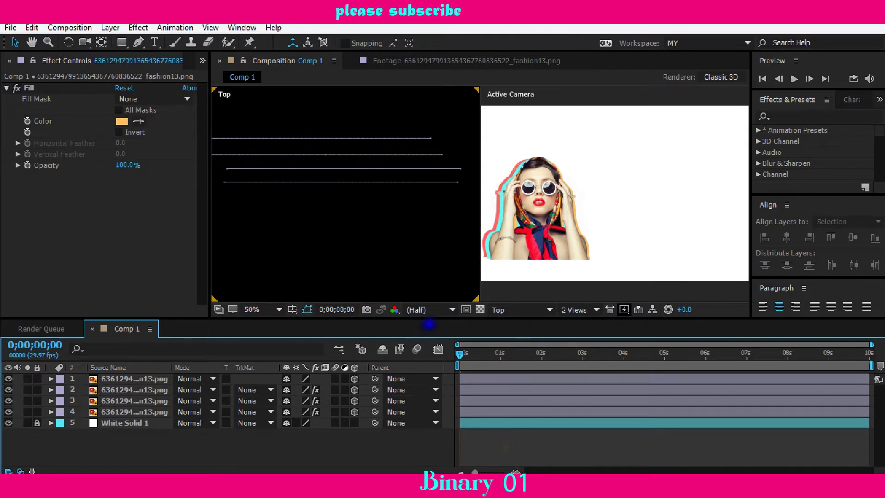
Switch the viewer to a single 1 View camera layout and zoom to 50%.
left_click(591, 312)
left_click(596, 339)
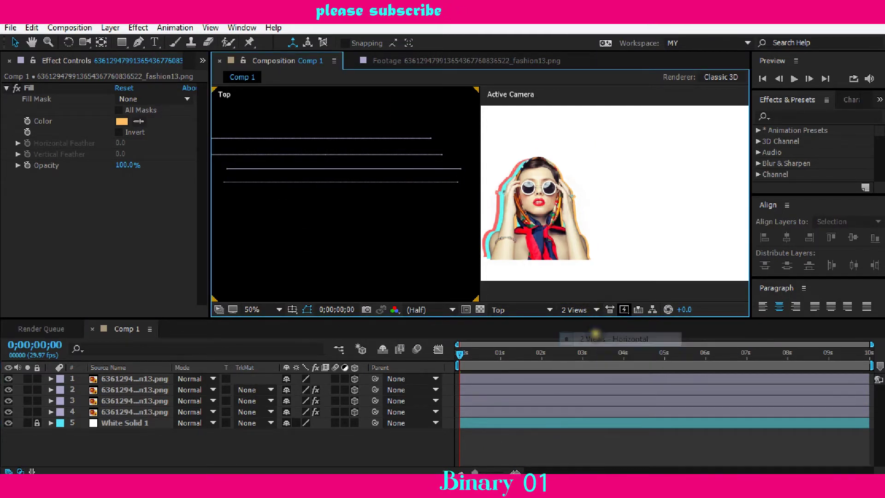
left_click(580, 311)
left_click(581, 325)
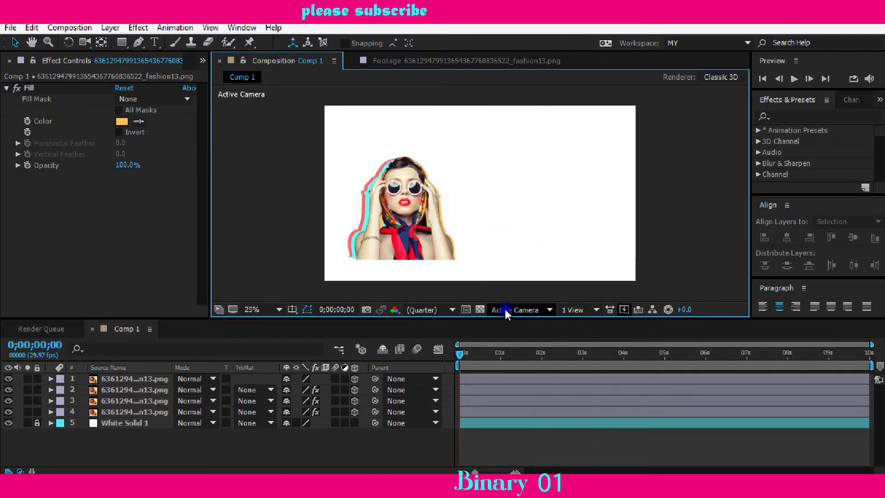
scroll(375, 207, "up", 1)
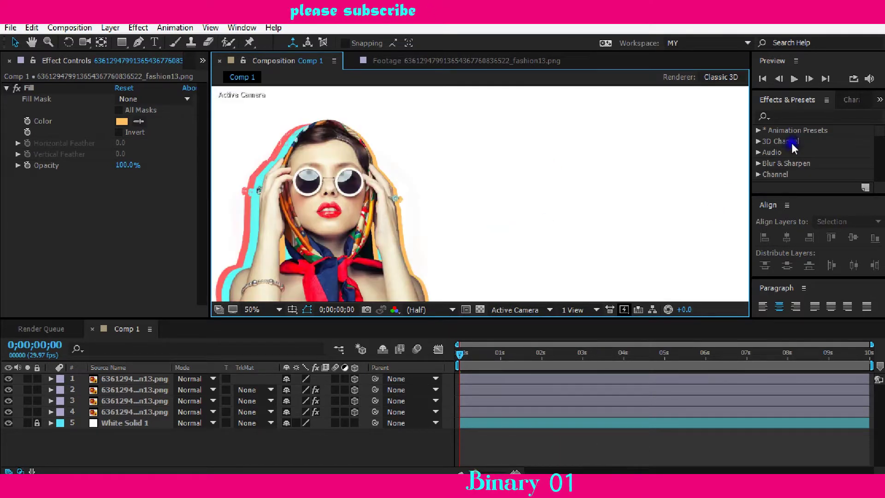
Preview the wiggling red, cyan and orange copies, then scrub the timeline.
left_click(793, 82)
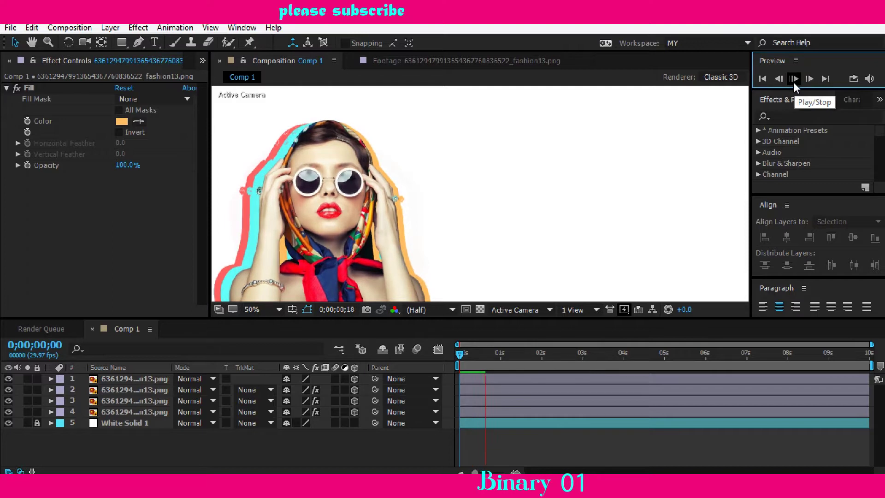
left_click(793, 82)
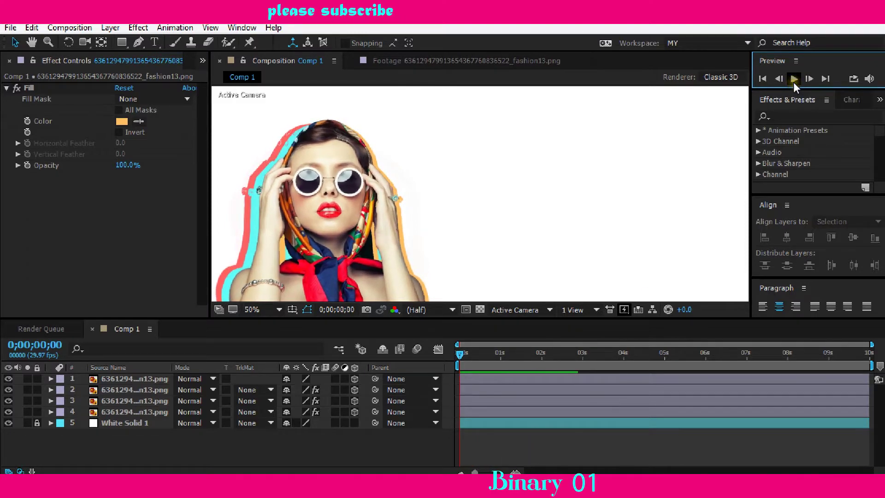
left_click_drag(455, 353, 452, 341)
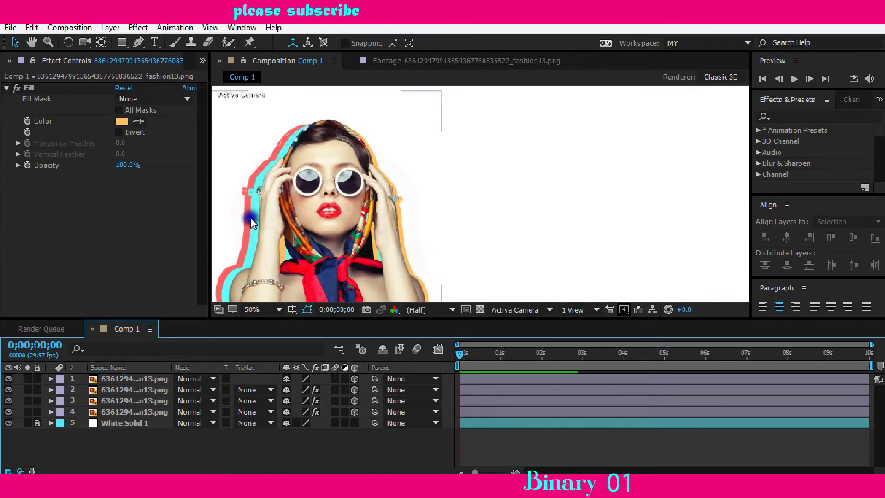
Select the cyan silhouette copy (layer 3) and search effects for 'vene' to find Venetian Blinds.
left_click(9, 401)
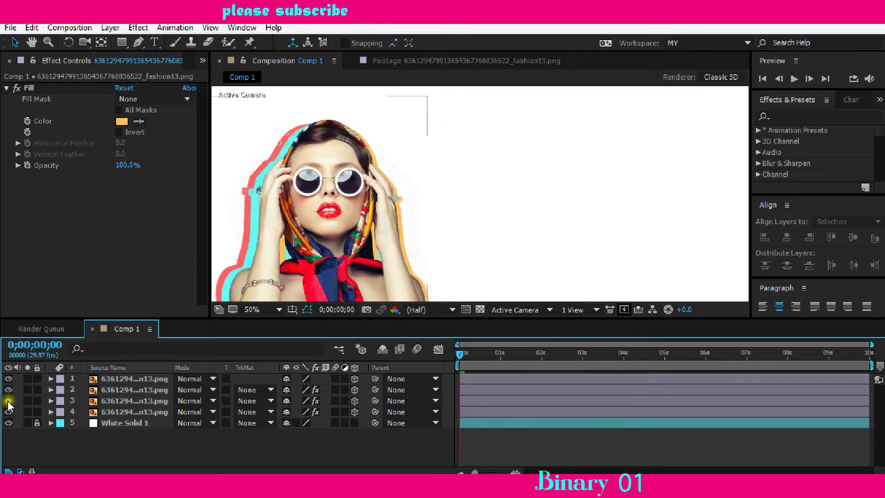
left_click(128, 401)
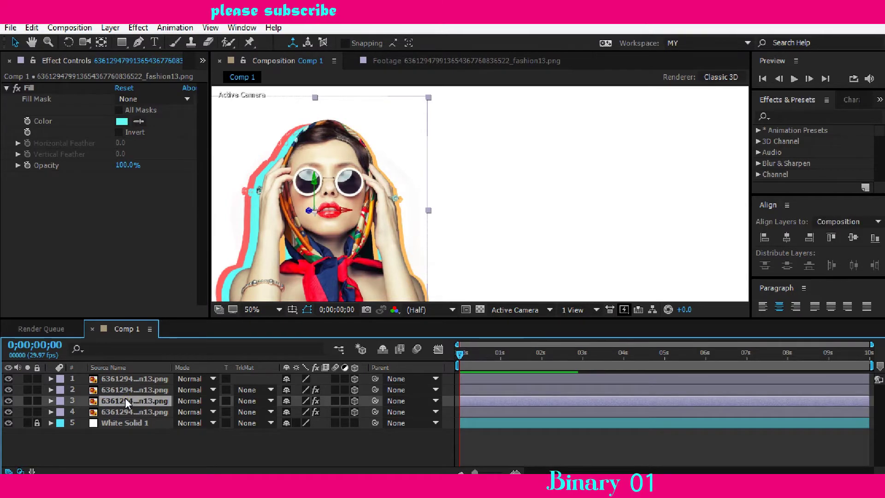
key("ctrl+space")
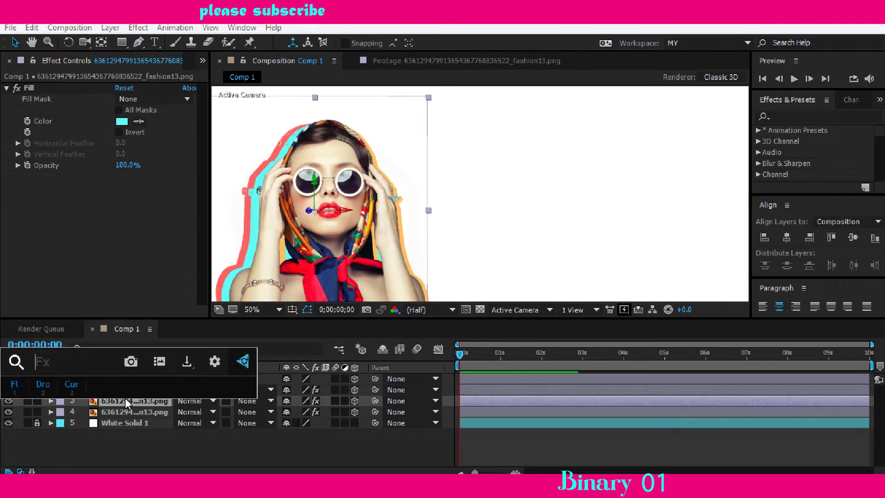
type("ve")
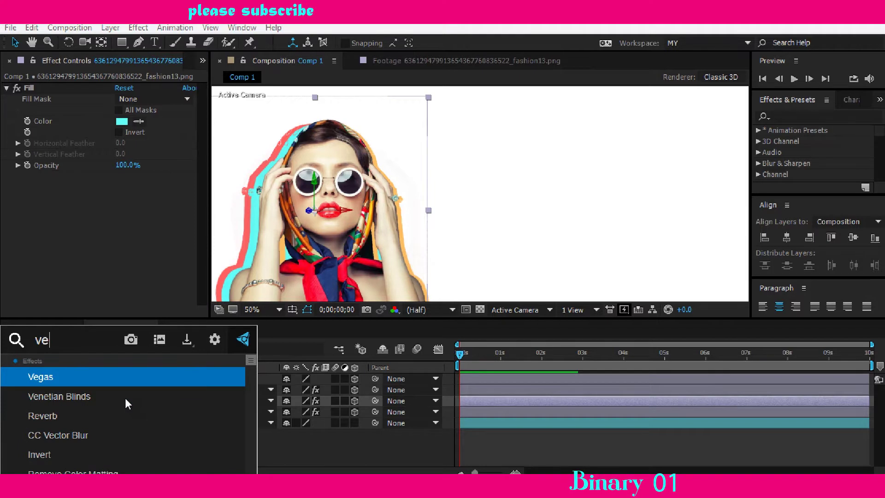
type("ne")
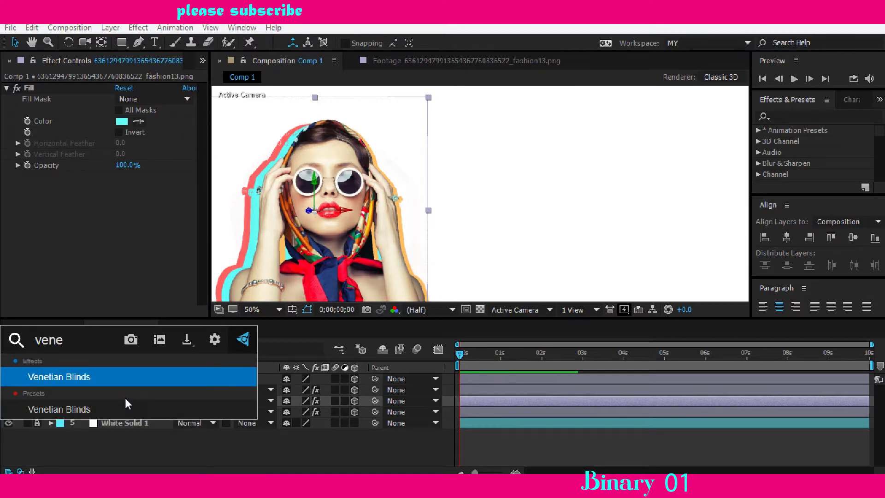
Apply Venetian Blinds to the cyan copy with Width 10 and Transition Completion 16%.
left_click(84, 378)
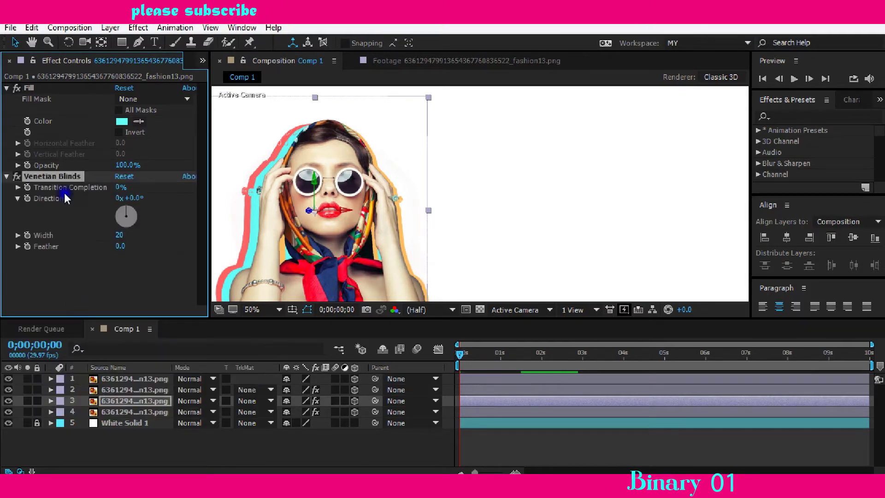
left_click(117, 228)
type("10")
key("Return")
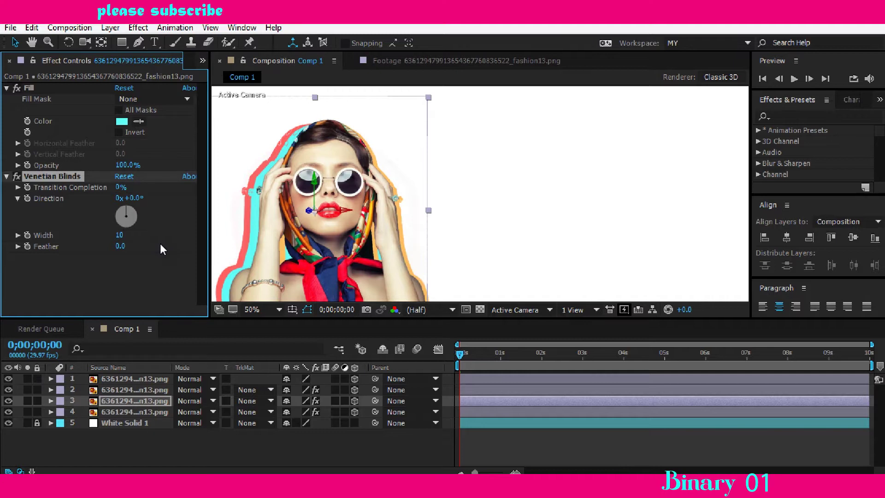
left_click(119, 187)
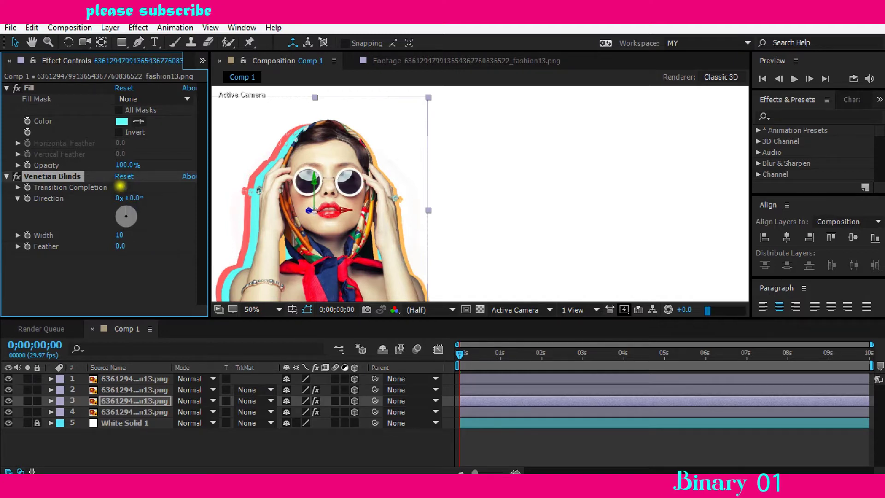
left_click_drag(120, 186, 122, 186)
left_click(254, 211)
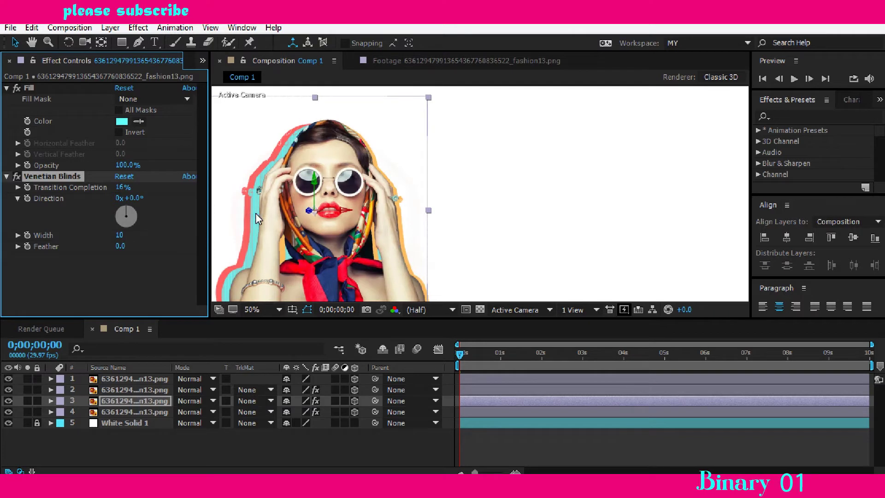
Zoom in on the cyan edge and set the blinds Transition Completion to 20%, keeping Width 10.
key("h")
scroll(256, 213, "up", 4)
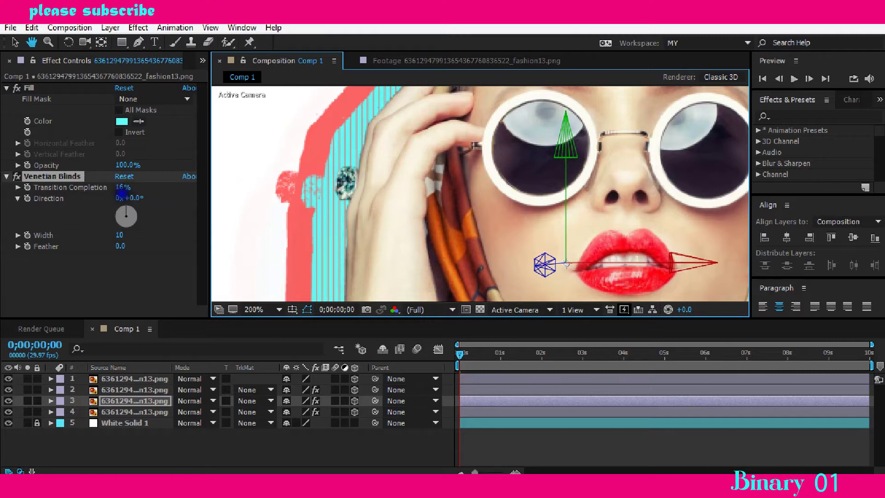
key("v")
left_click_drag(118, 187, 116, 190)
left_click(121, 188)
type("20")
key("Return")
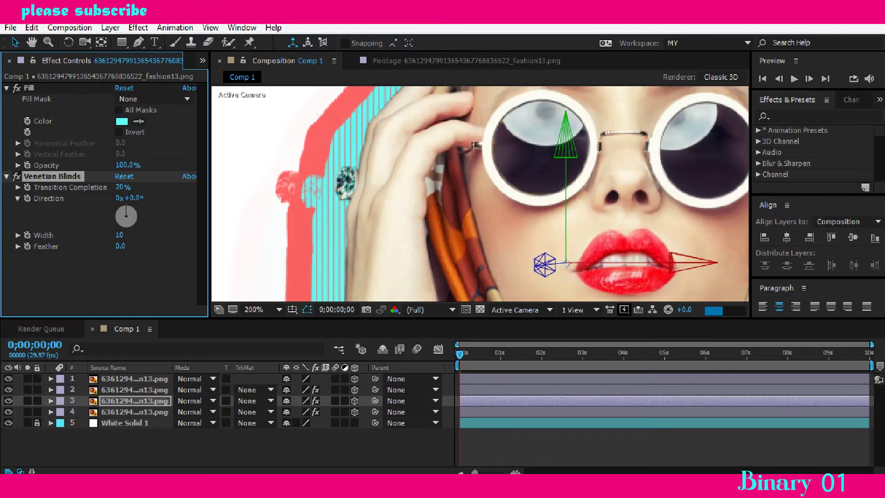
key("Return")
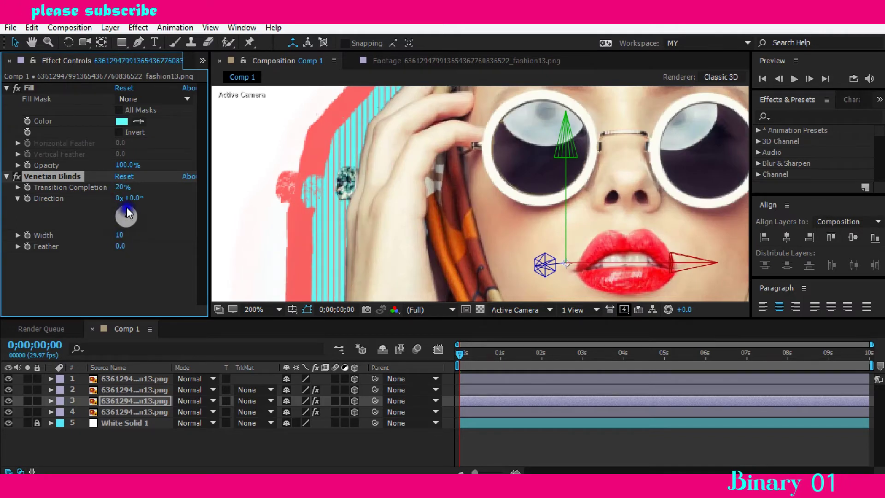
Rotate the blinds Direction to 16°, lower Transition Completion to 18%, and zoom back out.
left_click_drag(130, 213, 131, 214)
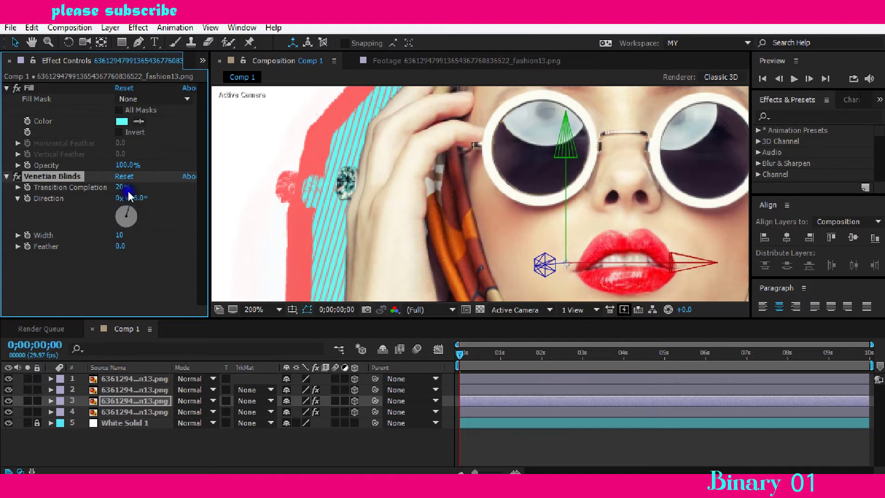
left_click_drag(115, 186, 114, 185)
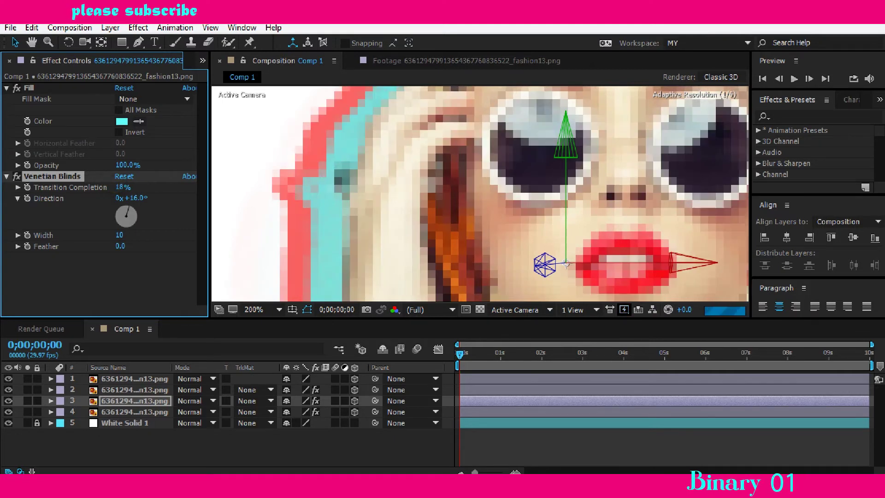
scroll(333, 185, "down", 1)
scroll(333, 184, "down", 1)
scroll(333, 185, "down", 1)
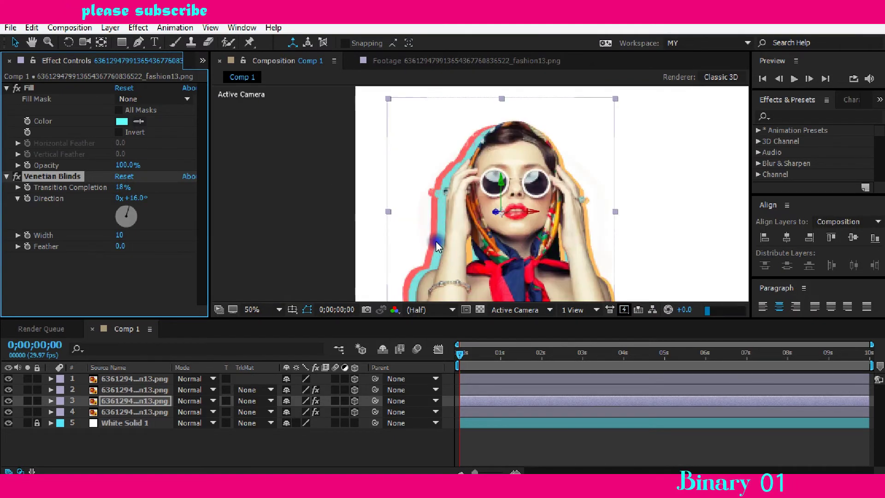
Play a preview of Comp 1 with the striped red, cyan and orange fringes.
left_click(461, 351)
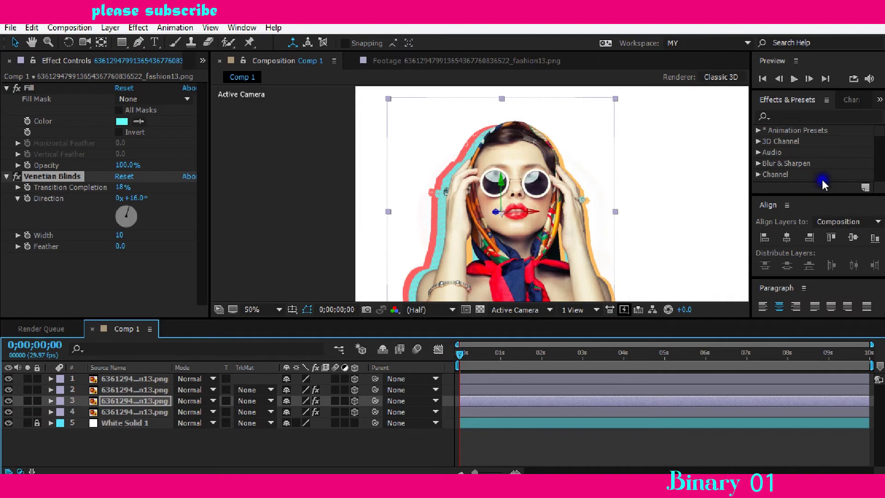
left_click(793, 79)
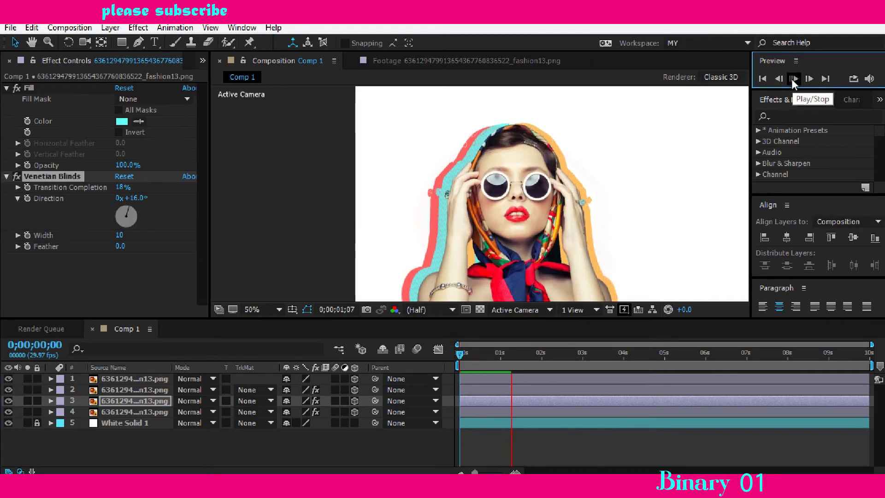